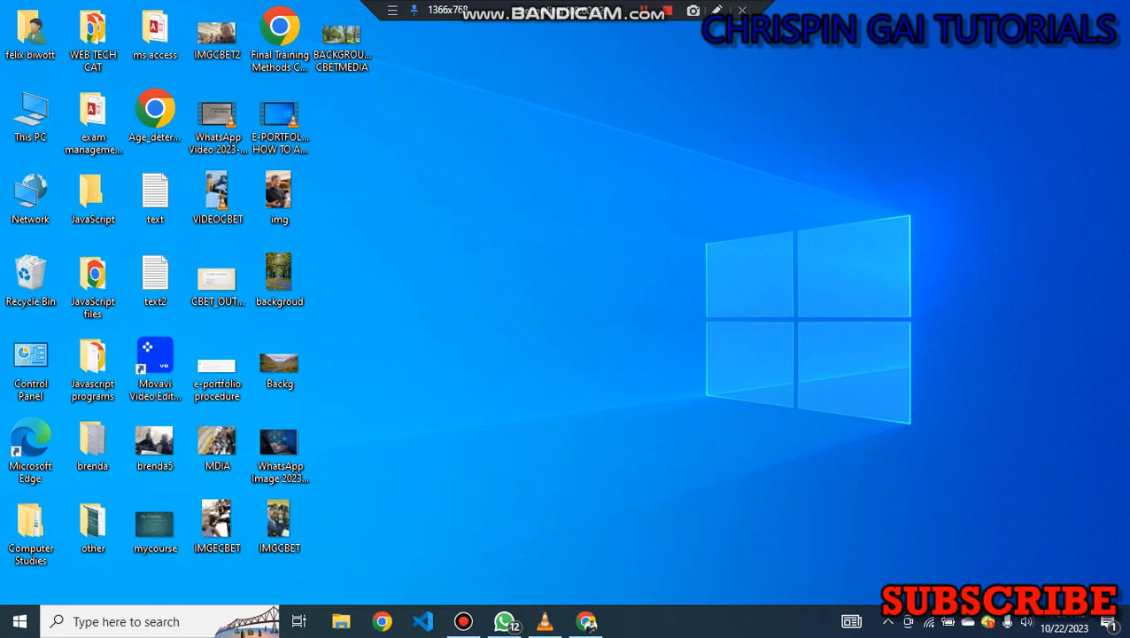
Create a new folder on the desktop named SCHOOL DATABASE and open it.
right_click(446, 180)
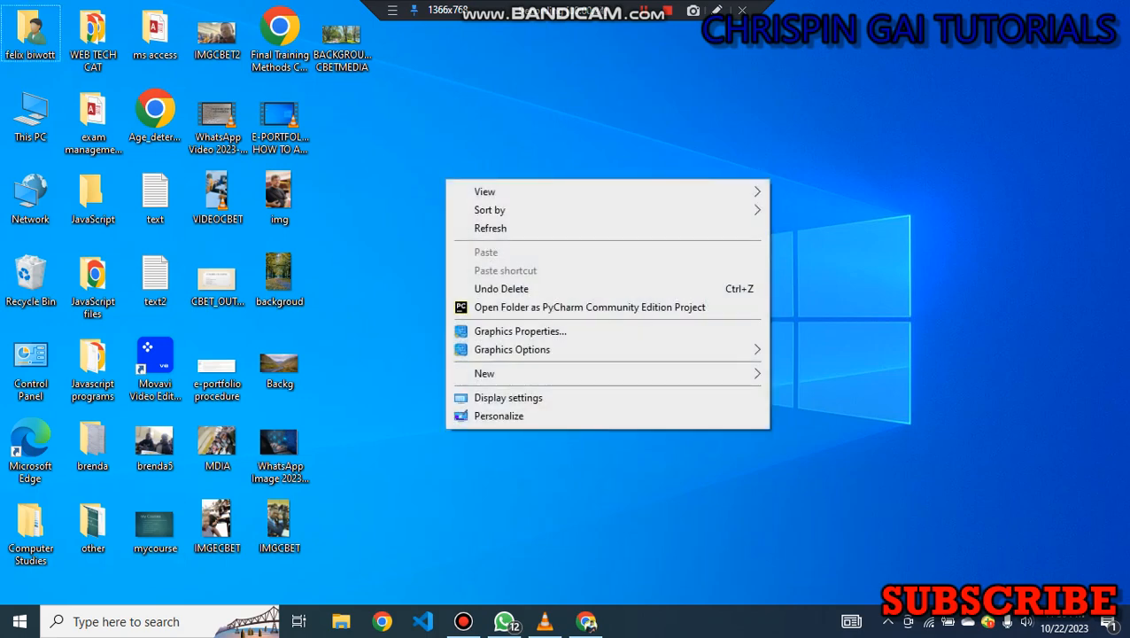
mouse_move(532, 372)
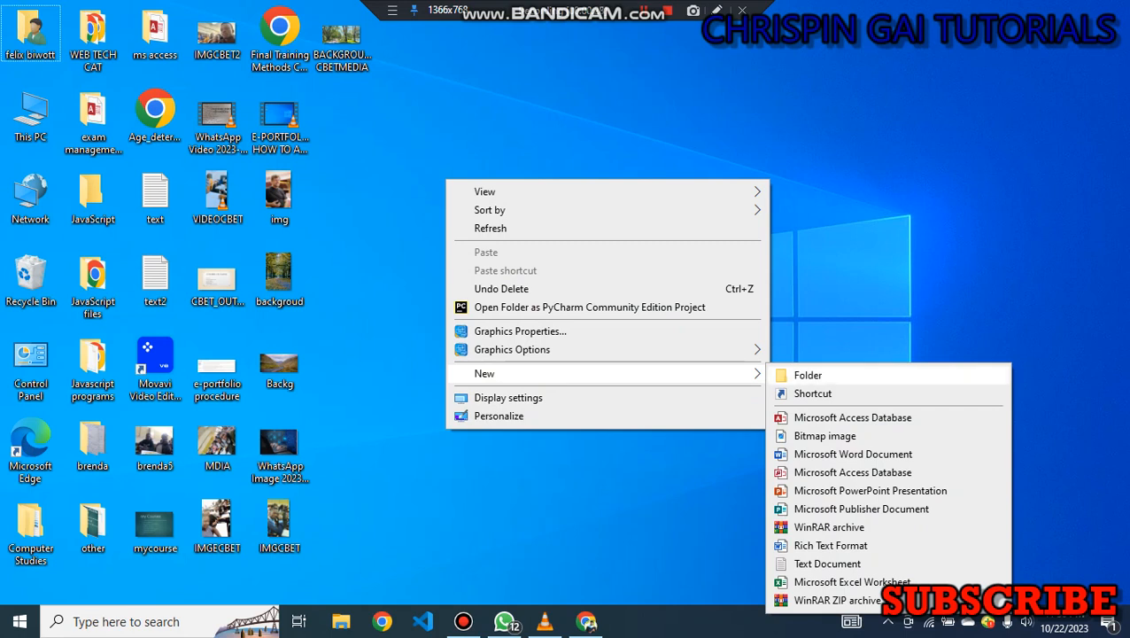
click(808, 375)
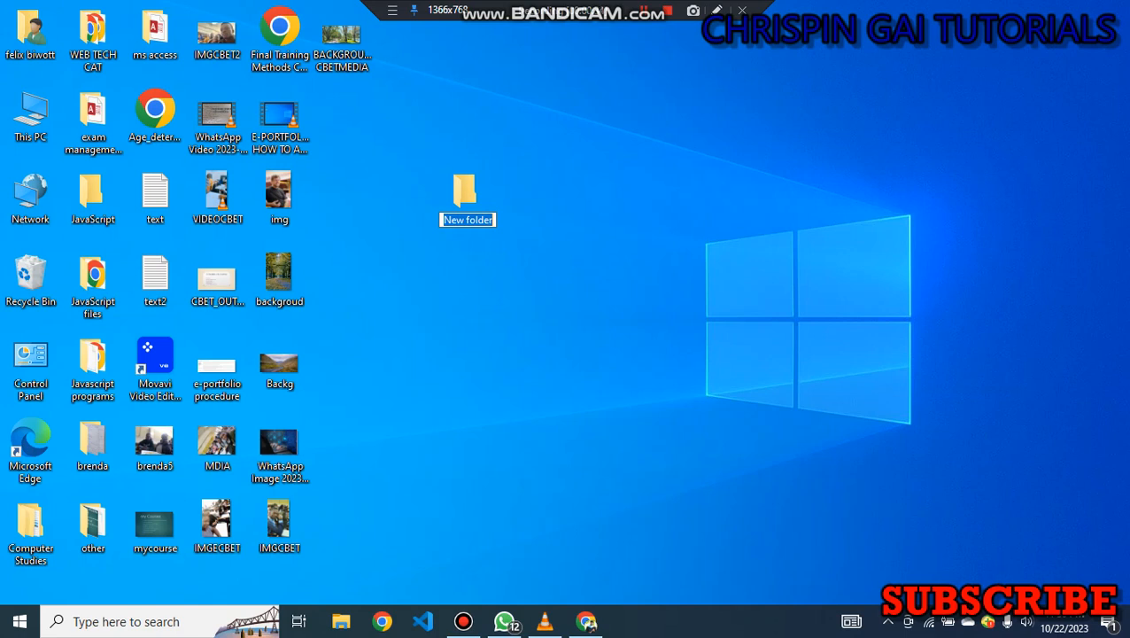
text(SCHL)
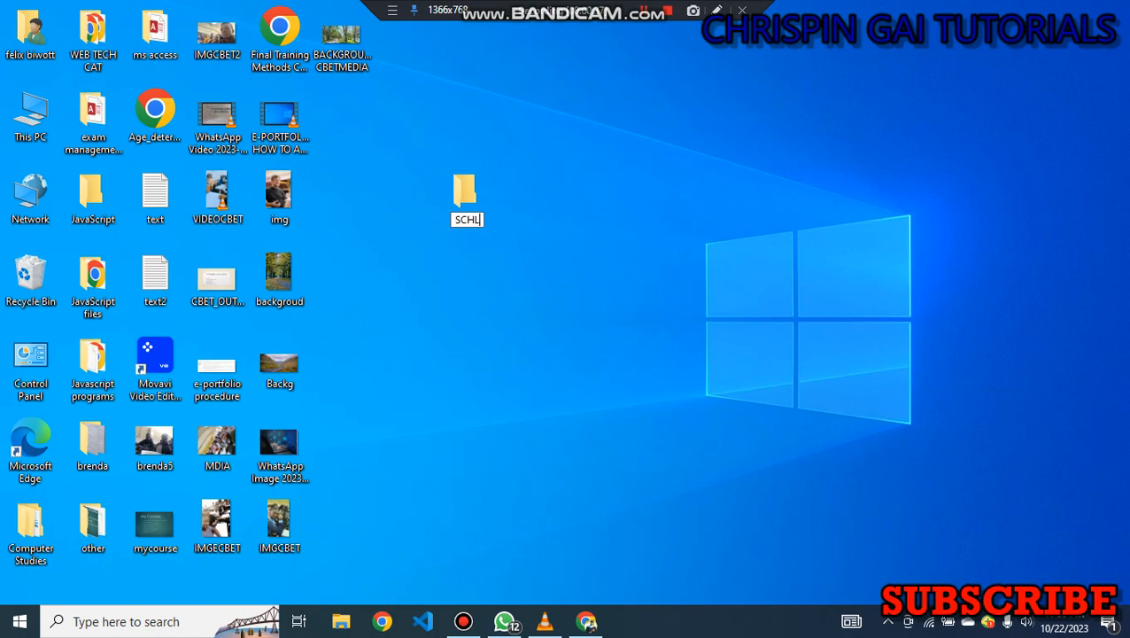
key(BackSpace)
text(OOL)
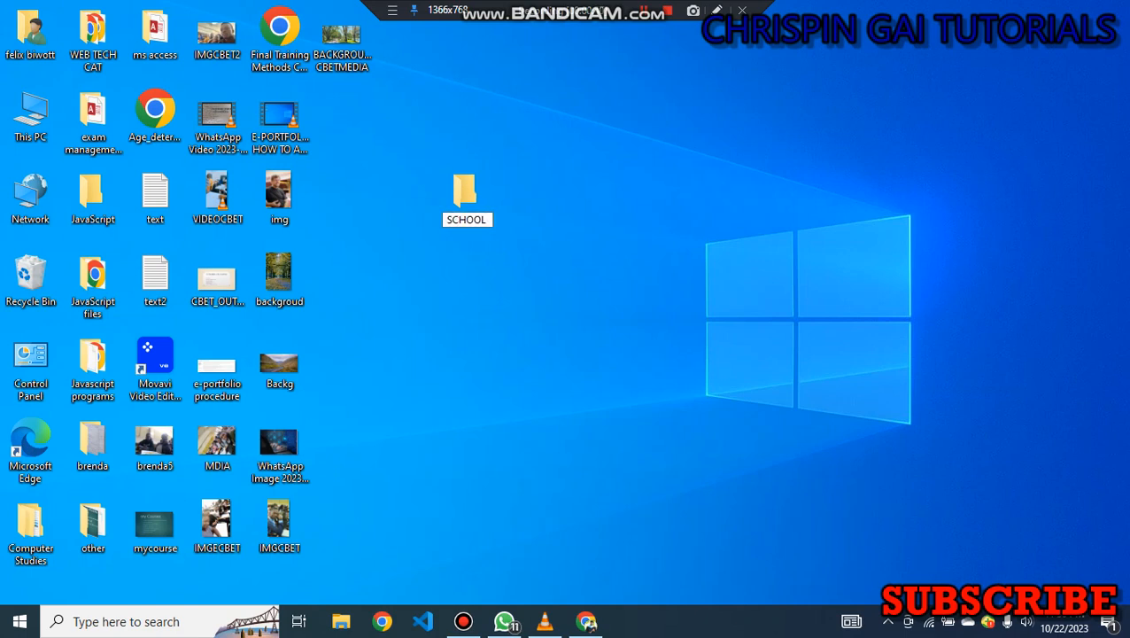
text( DATABASE)
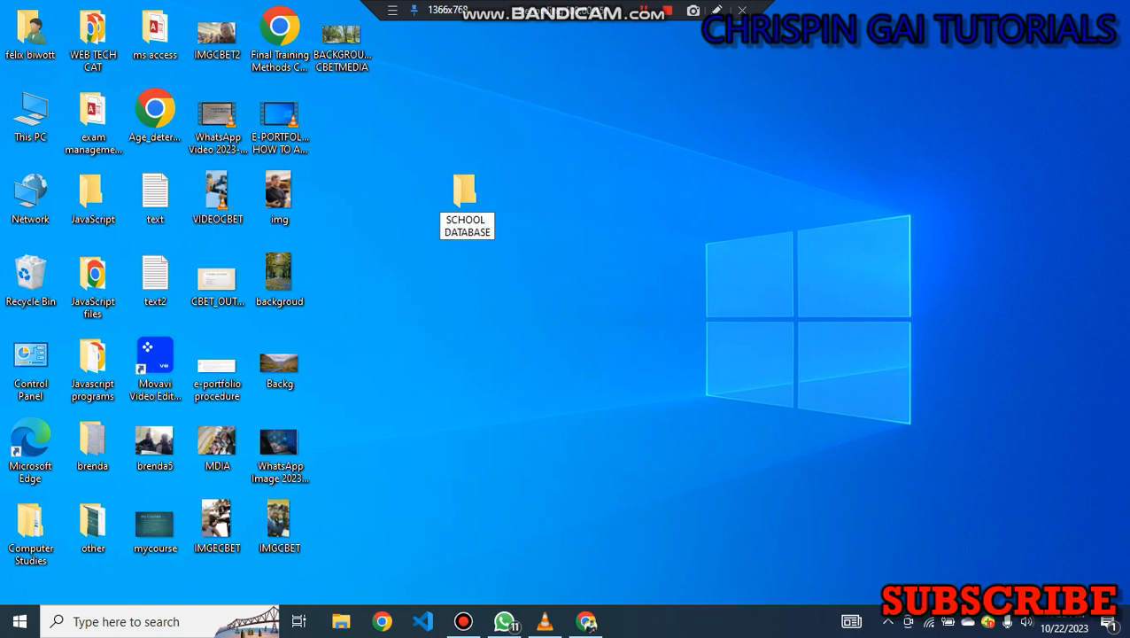
key(Return)
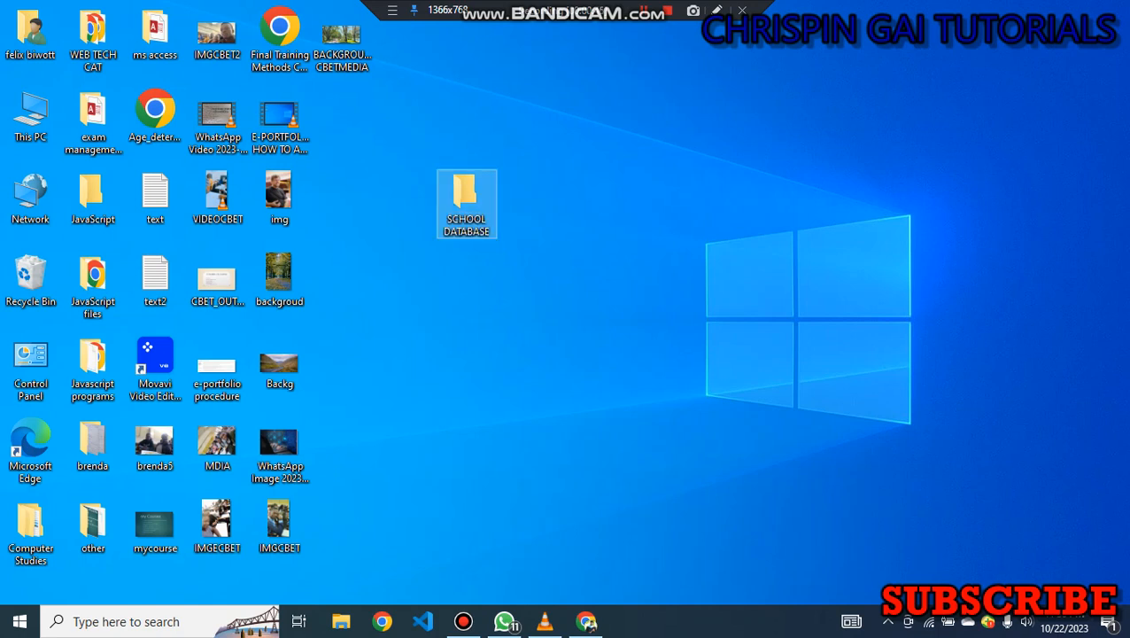
key(Return)
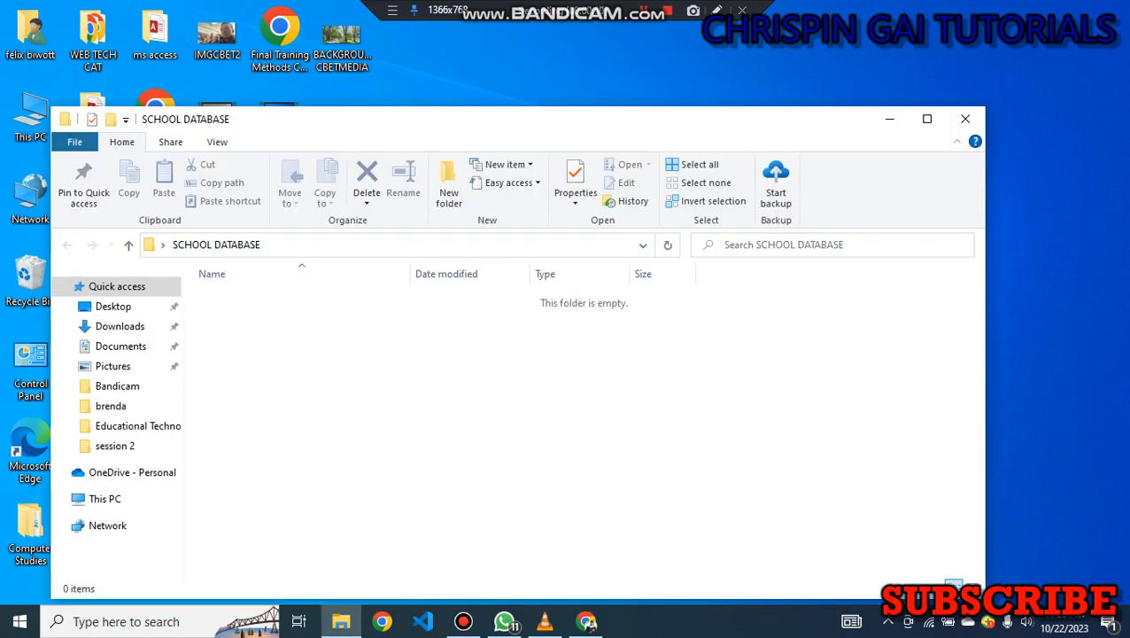
Create a new Excel worksheet named SCHOOL inside the folder, open it, and dismiss the product key prompt.
right_click(555, 317)
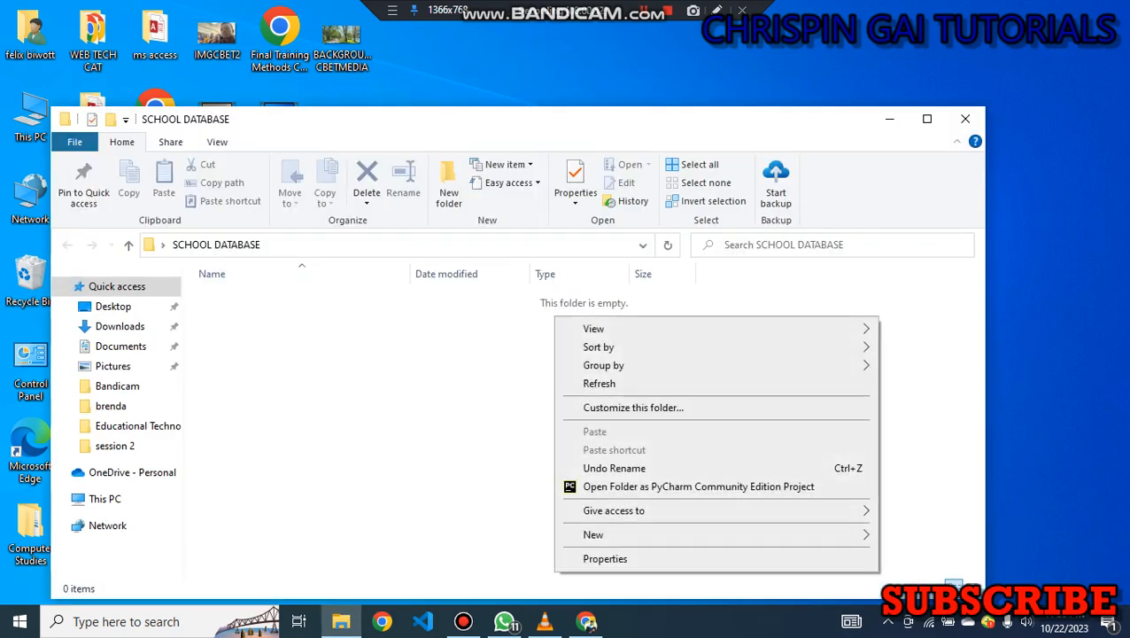
mouse_move(620, 510)
mouse_move(620, 534)
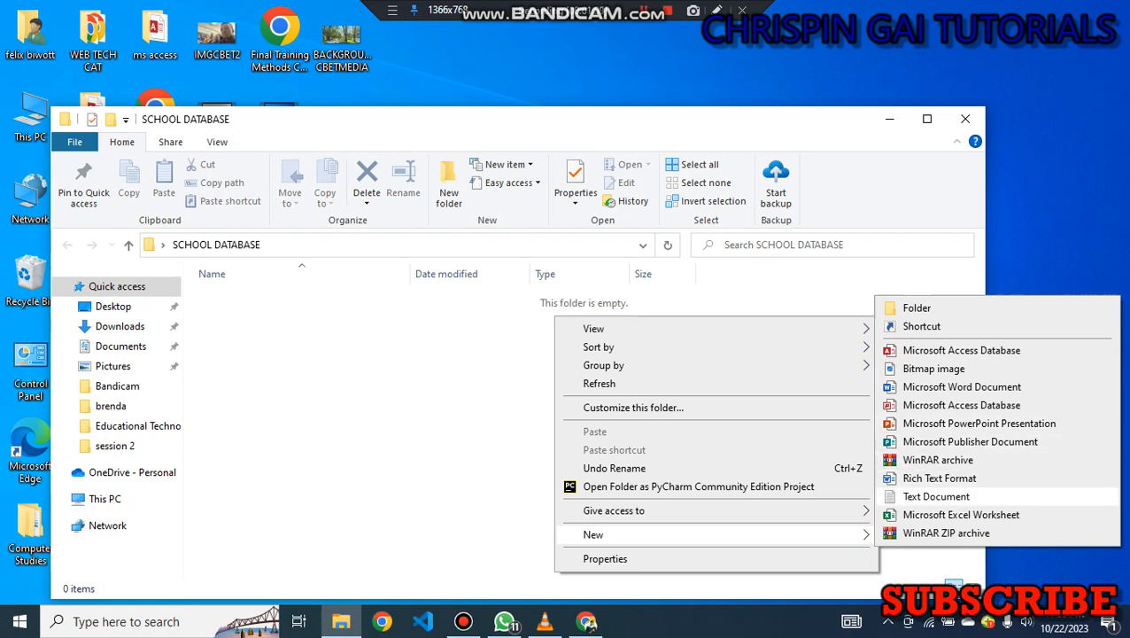
click(961, 515)
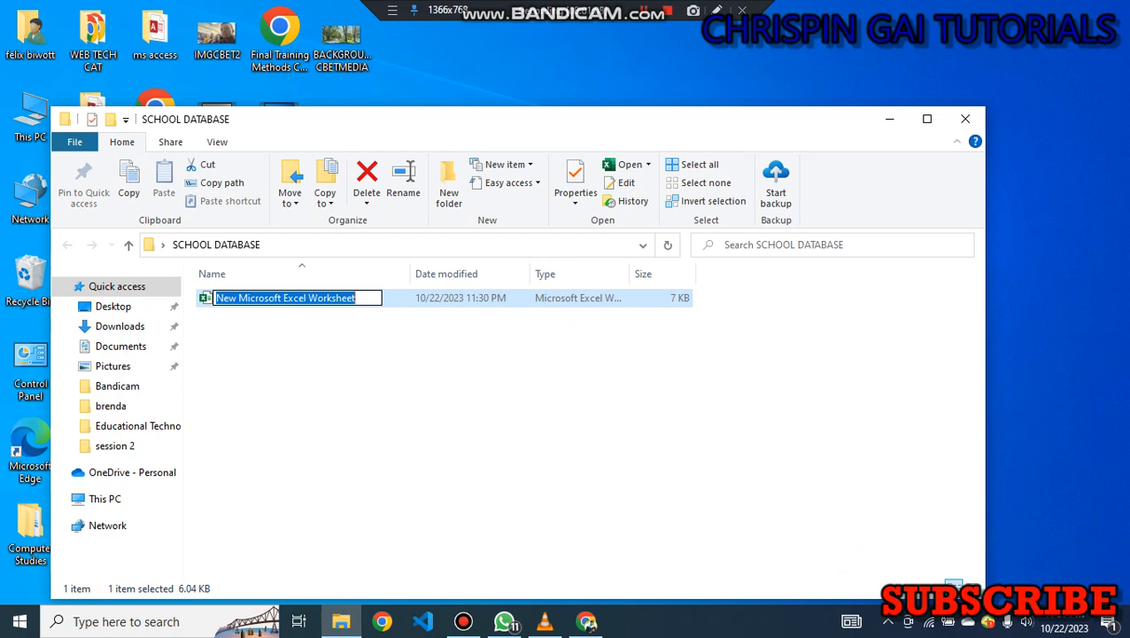
text(SCHOOL)
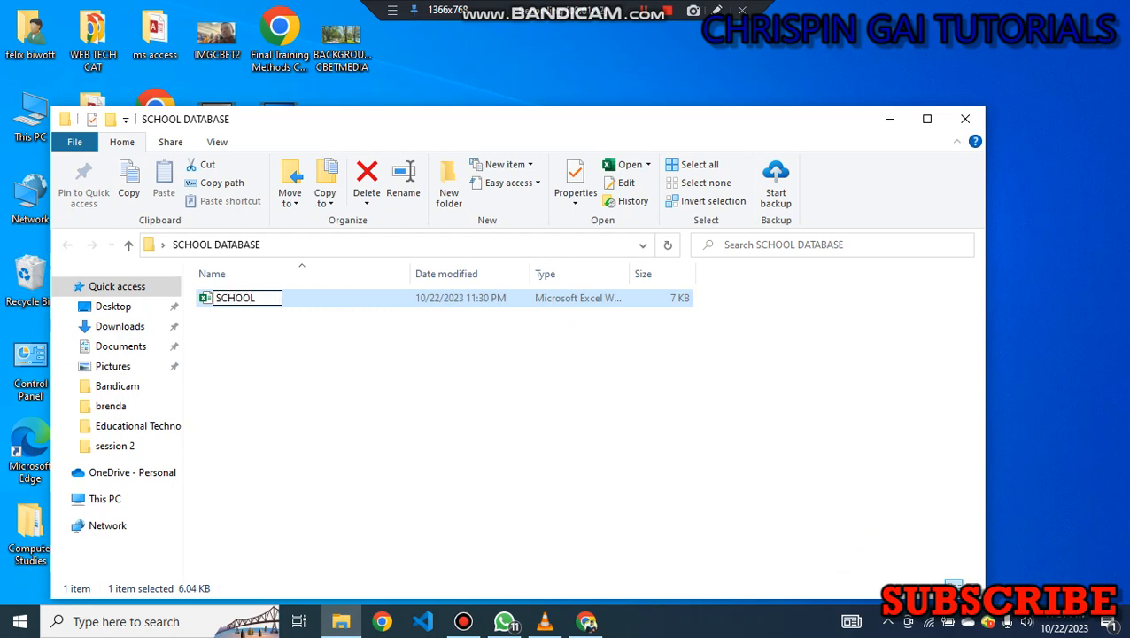
key(Return)
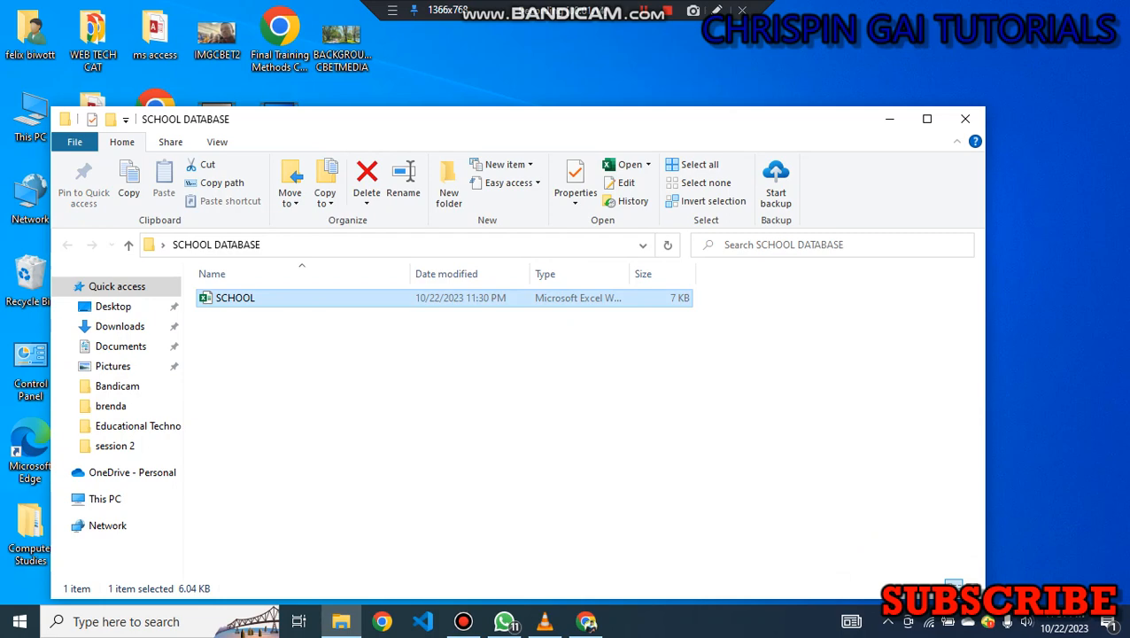
key(Return)
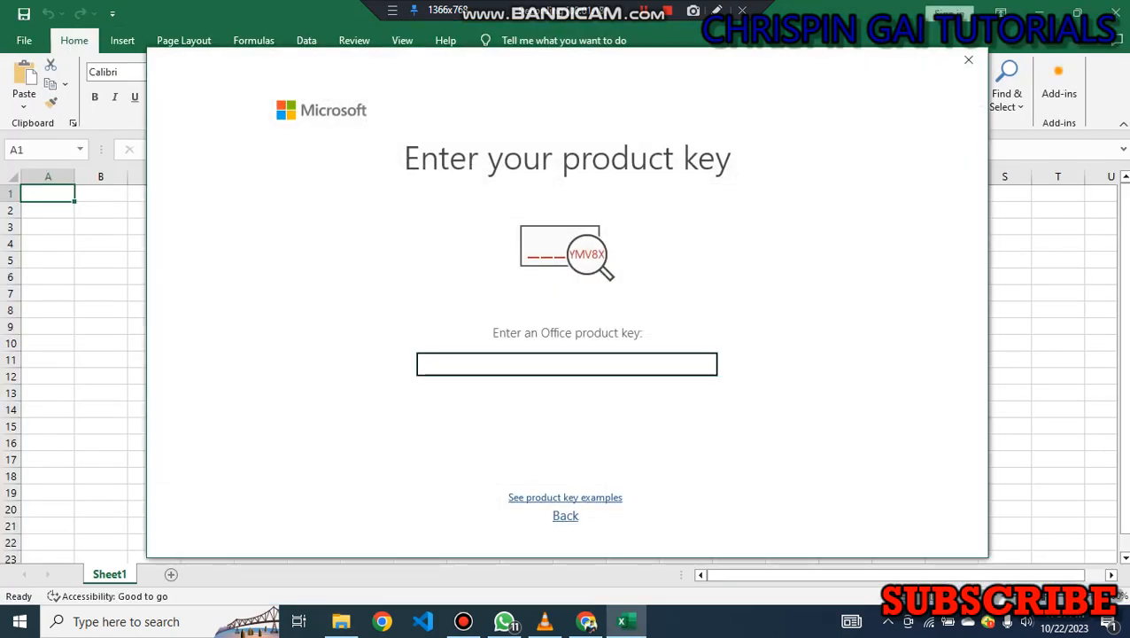
click(968, 60)
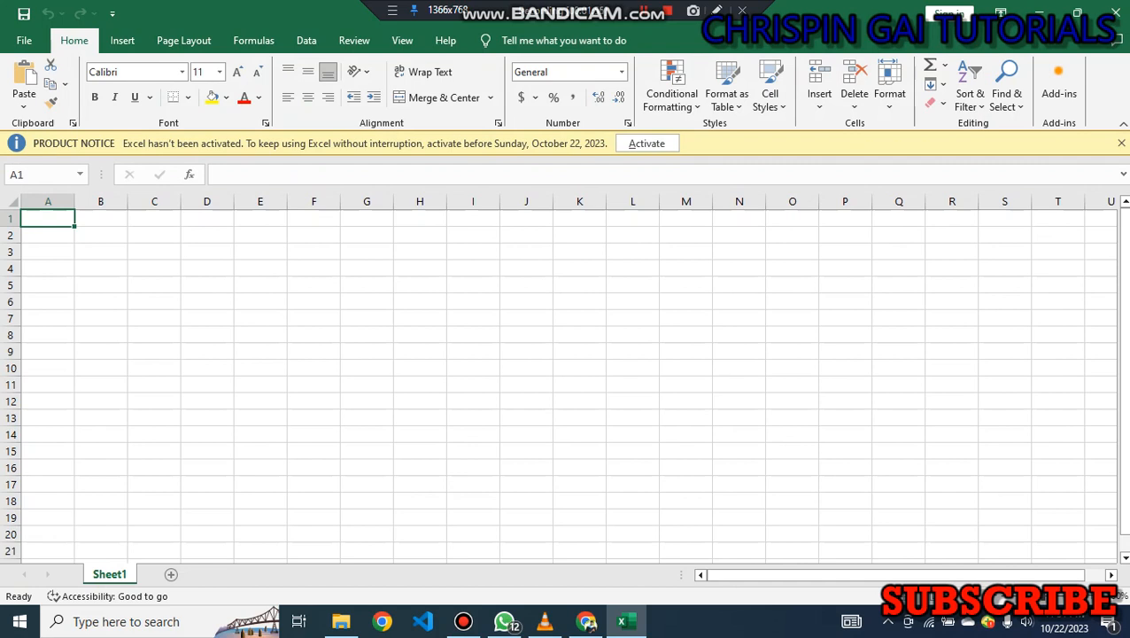
click(101, 251)
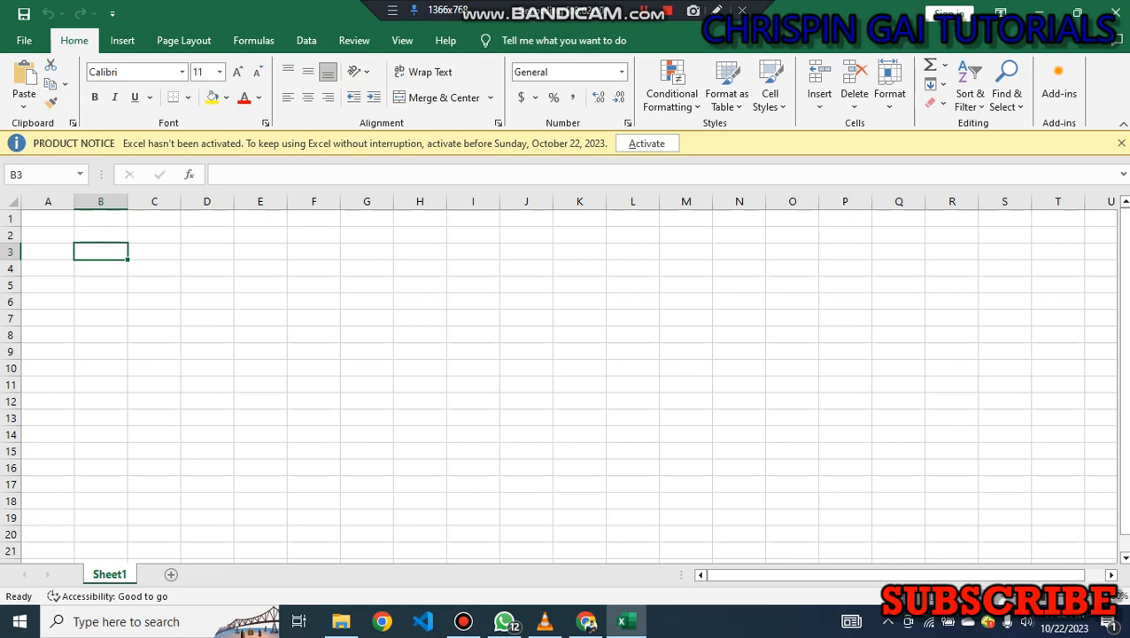
click(101, 235)
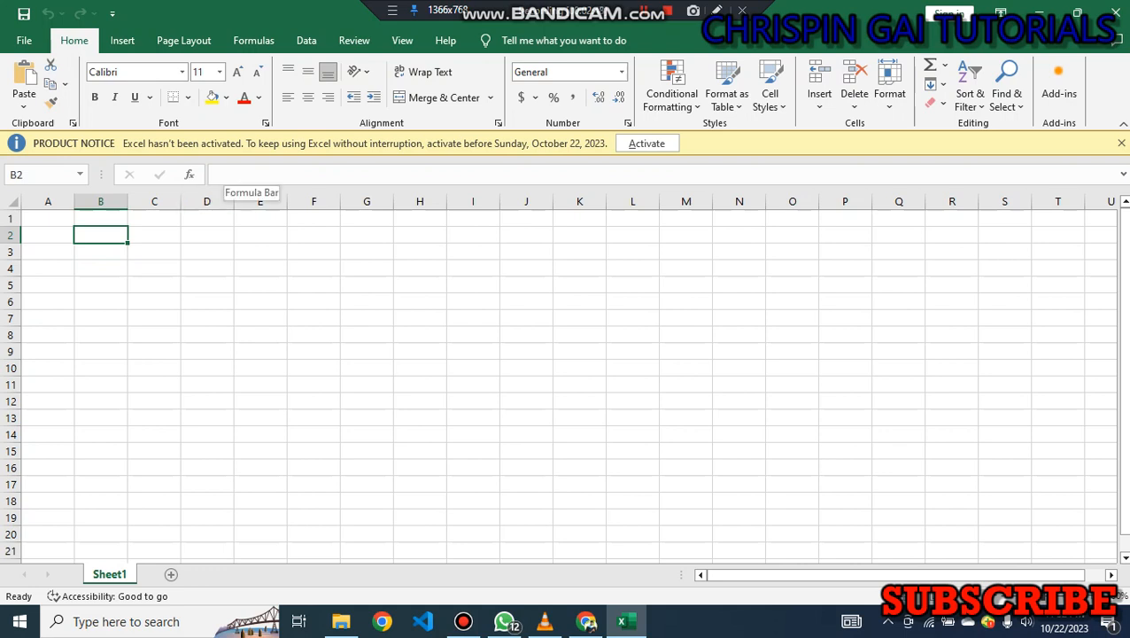
click(239, 174)
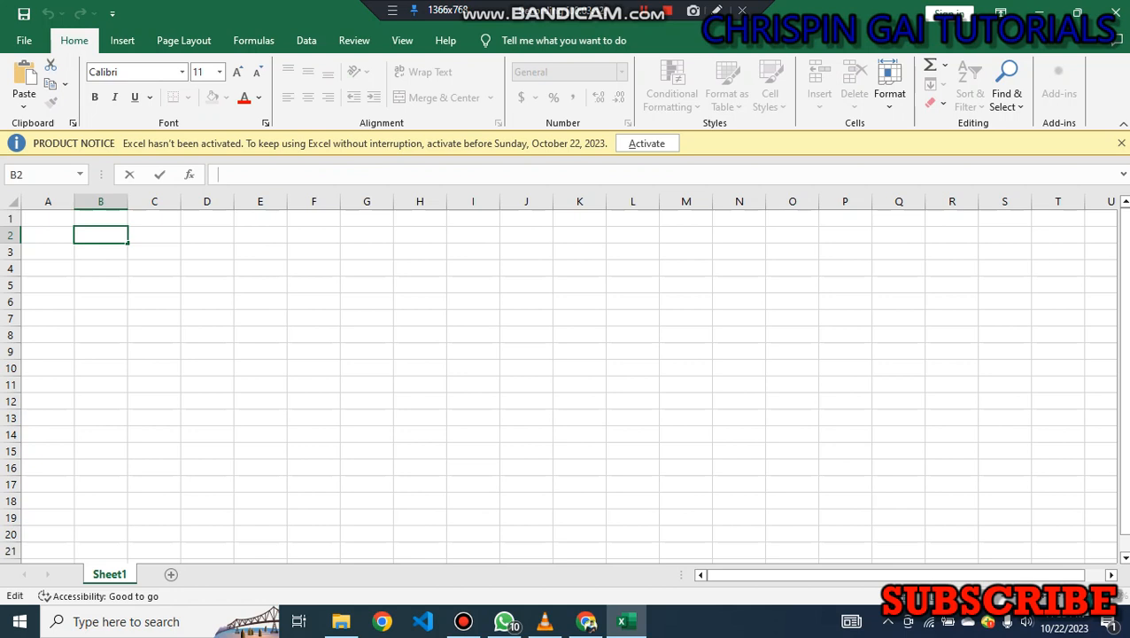
click(48, 218)
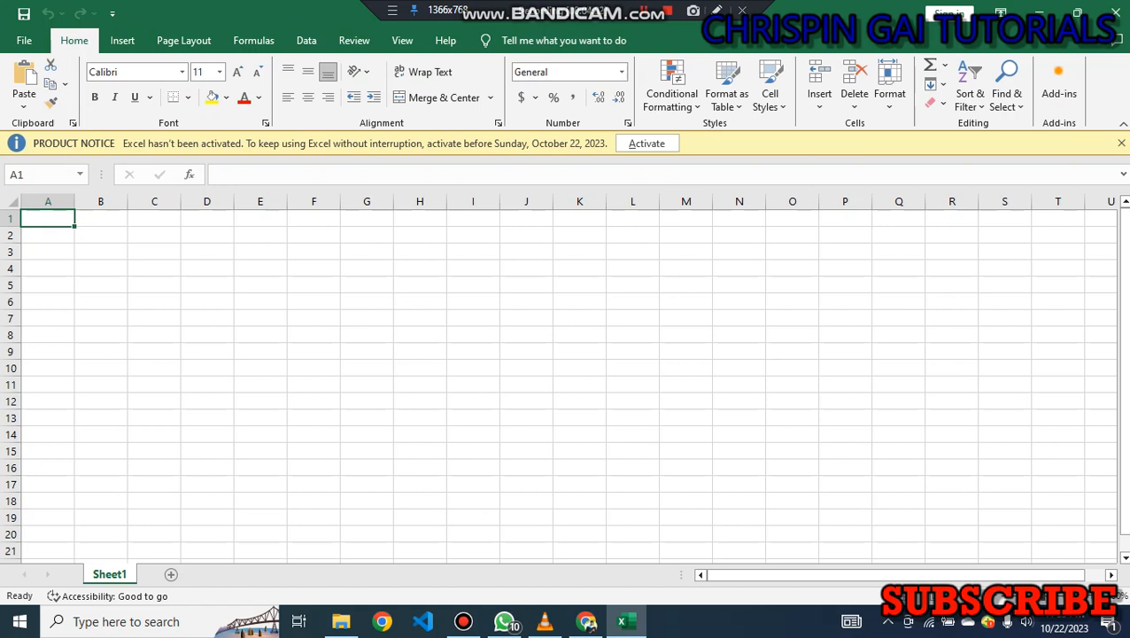
key(Down)
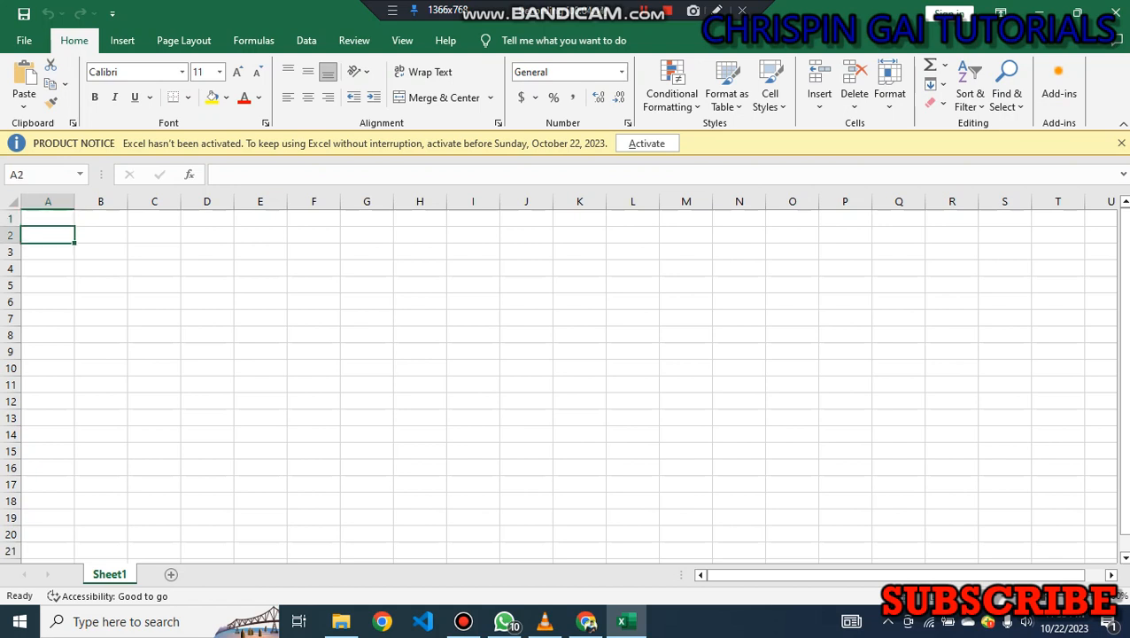
key(Up)
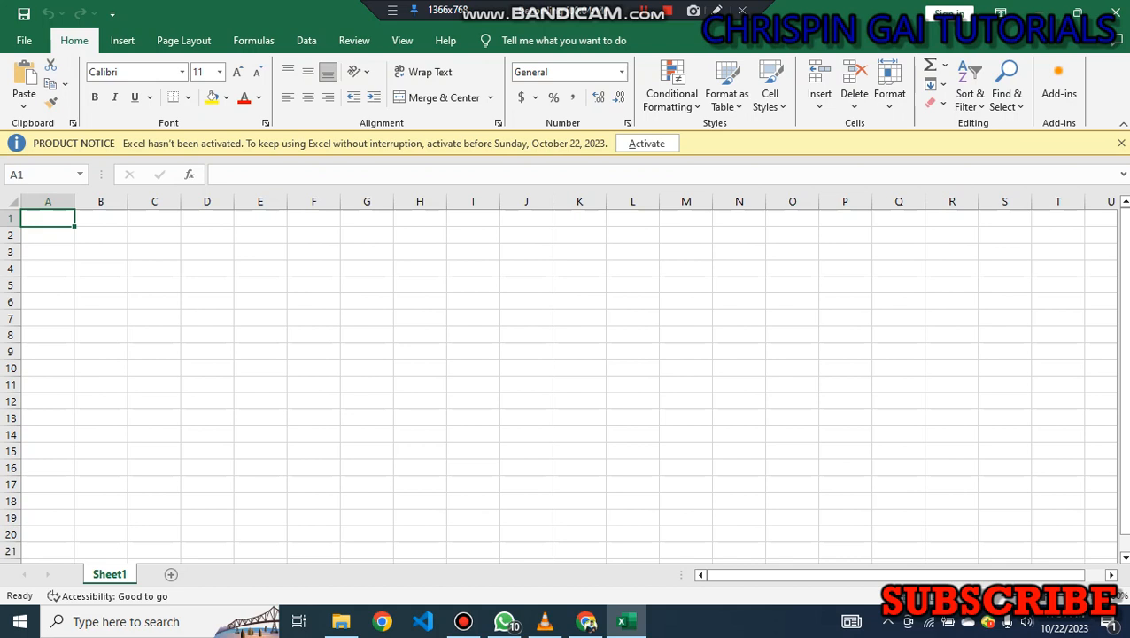
Enter the column headers NAME, MATHS, ENG, KIS and CHE in cells A1 through E1.
text(NAME)
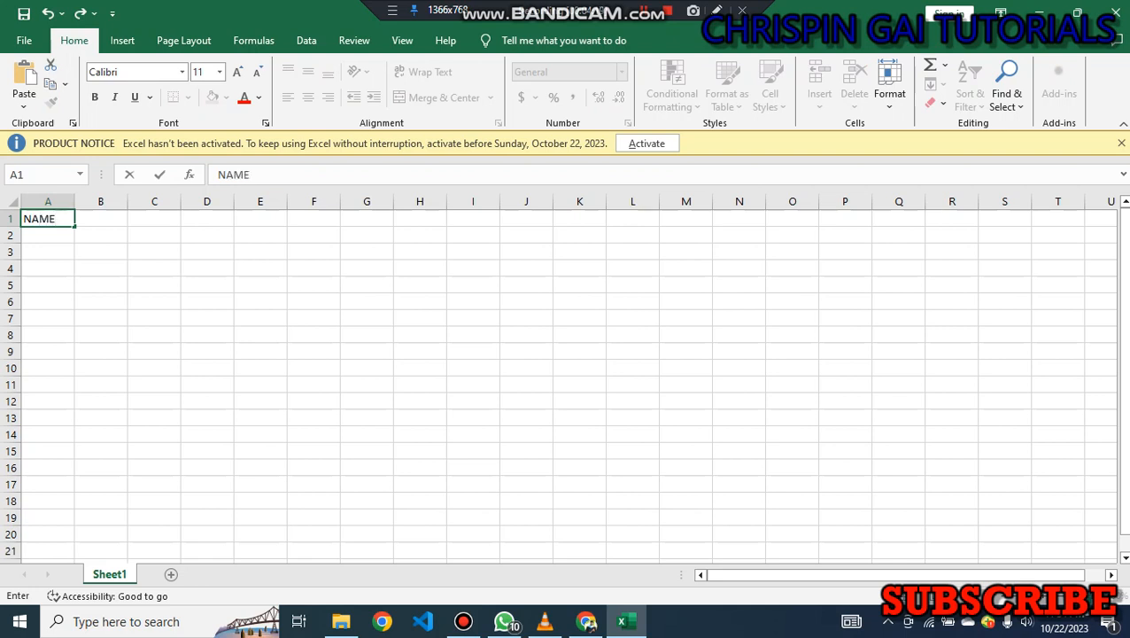
key(Return)
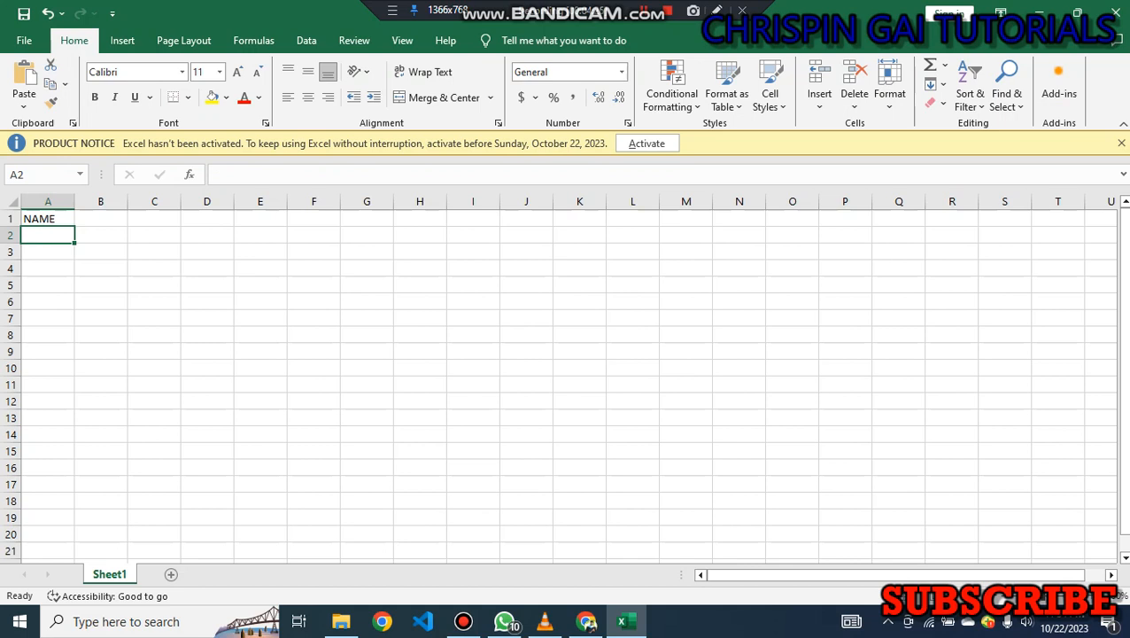
key(Up)
key(Right)
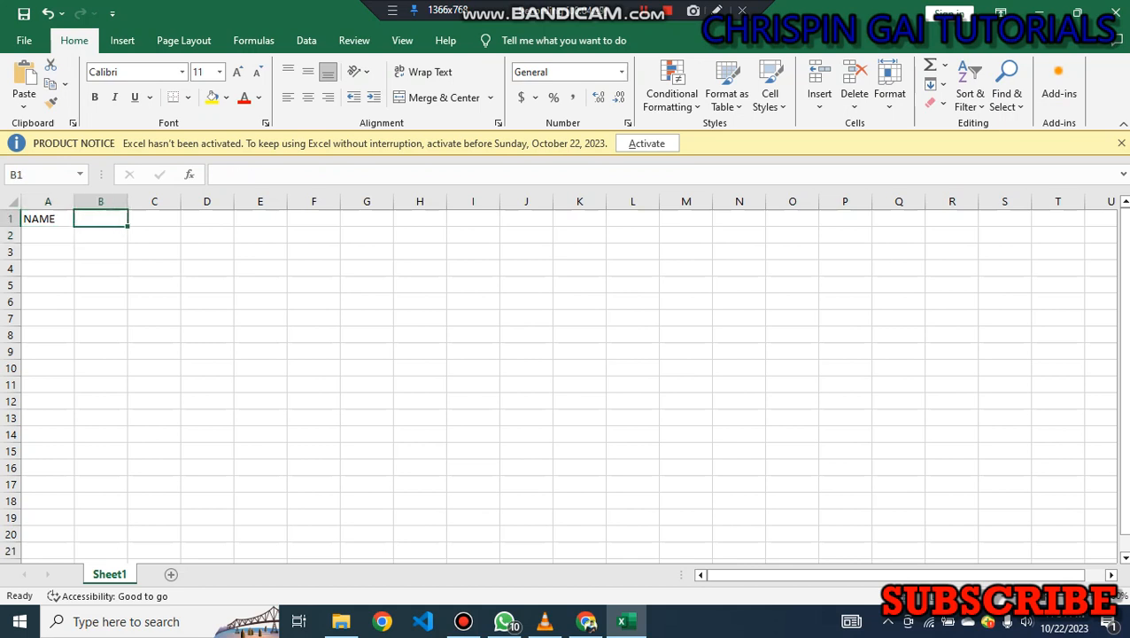
text(MATHS)
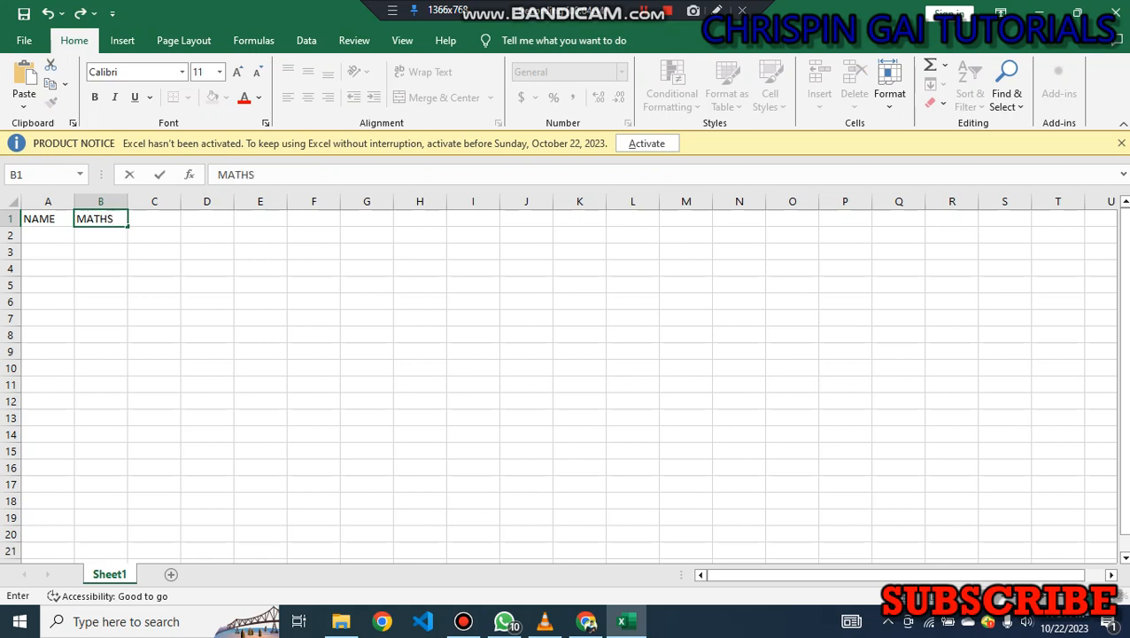
key(Tab)
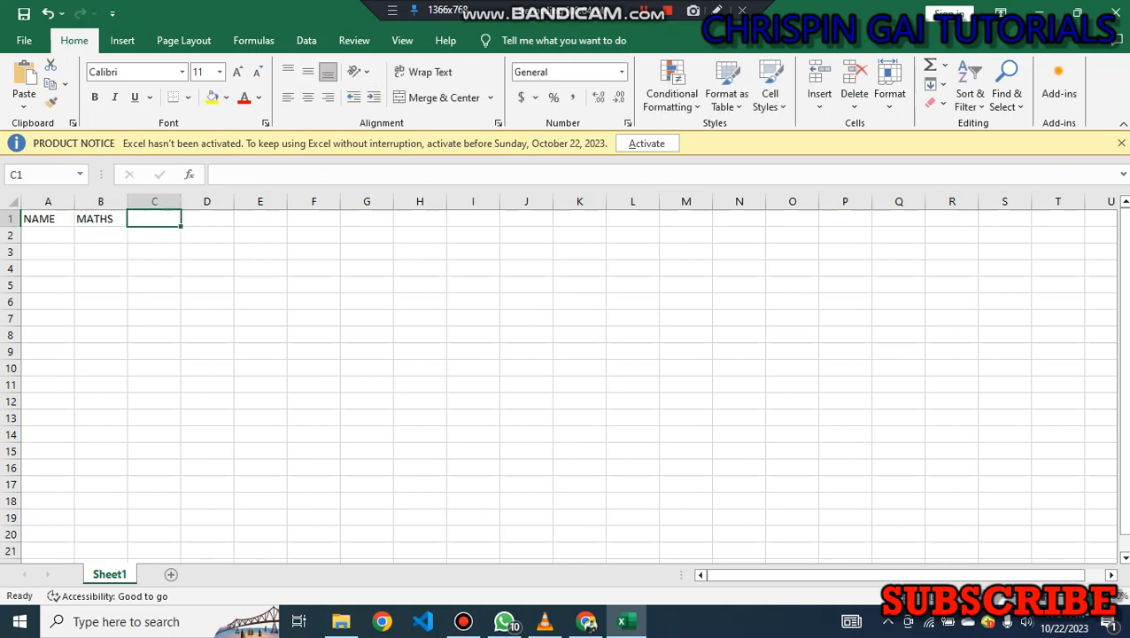
text(ENG)
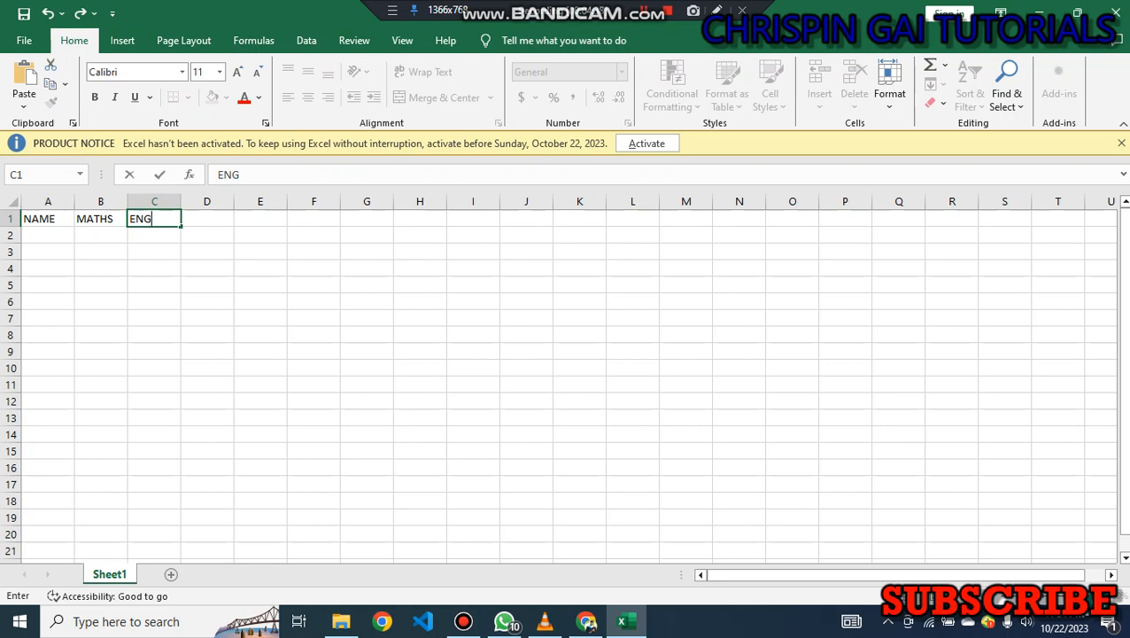
key(Tab)
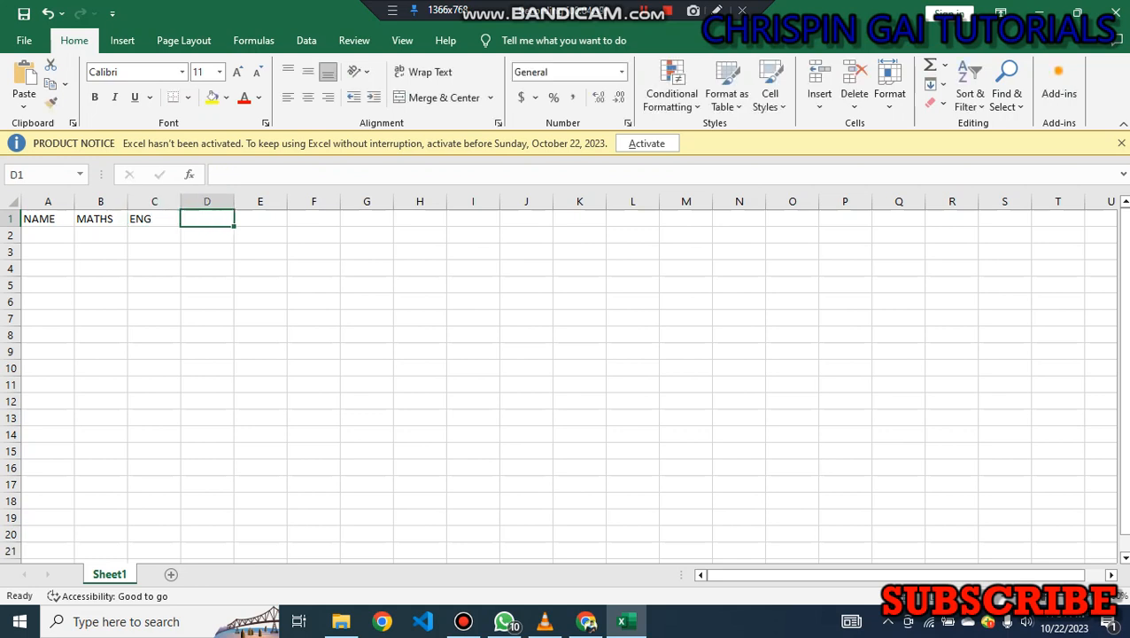
text(KIS)
key(Tab)
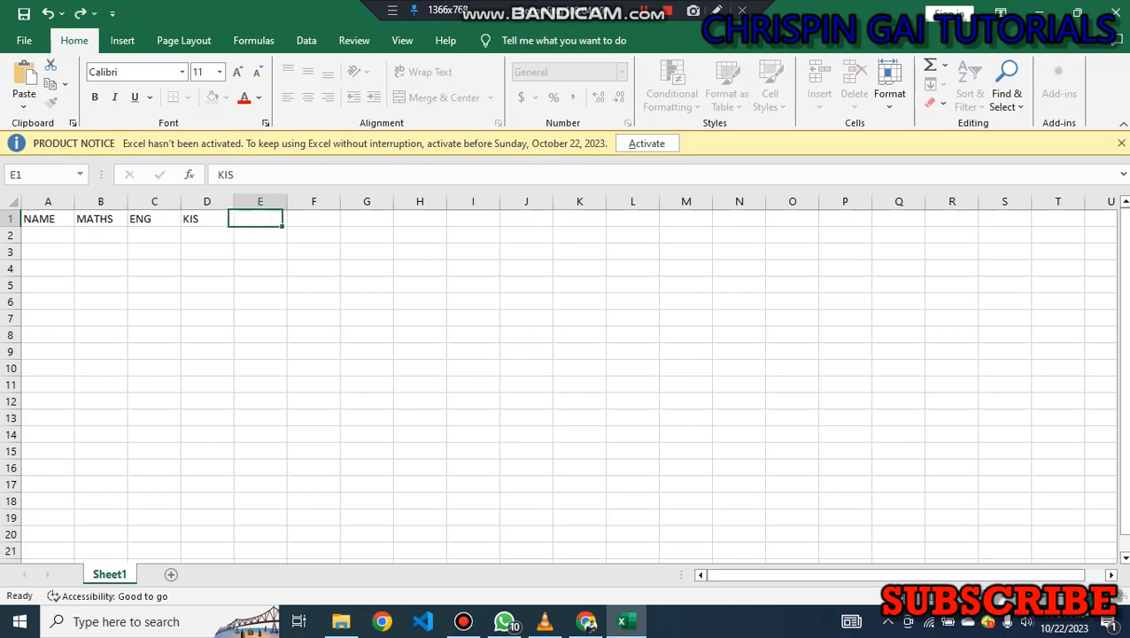
text(CHE)
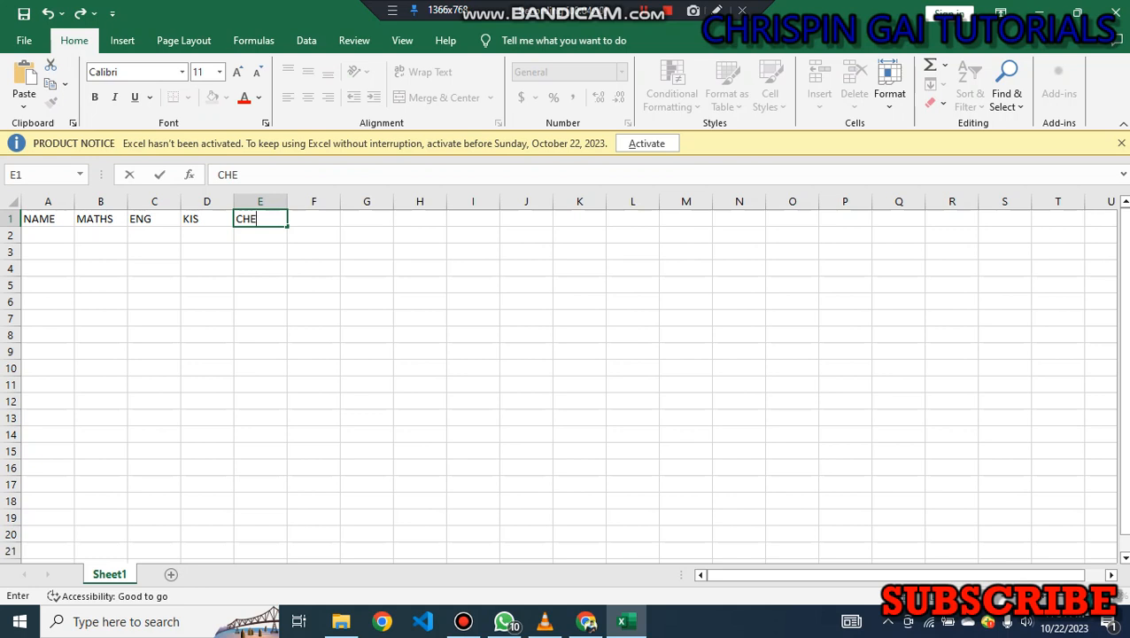
key(Return)
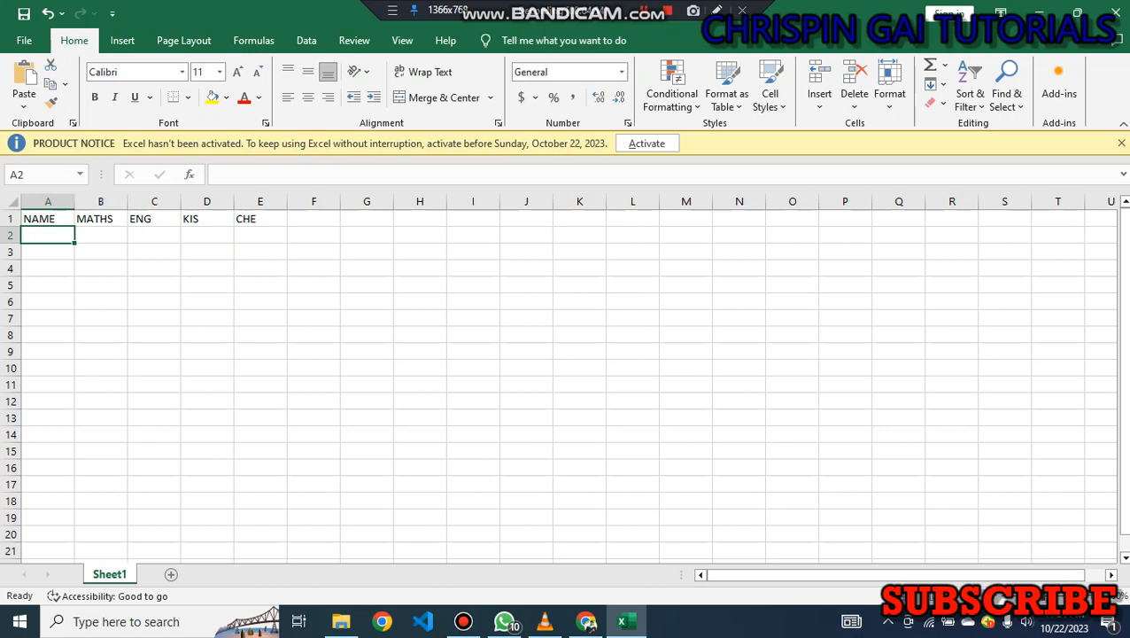
Add the header TOTAL in cell F1.
click(101, 219)
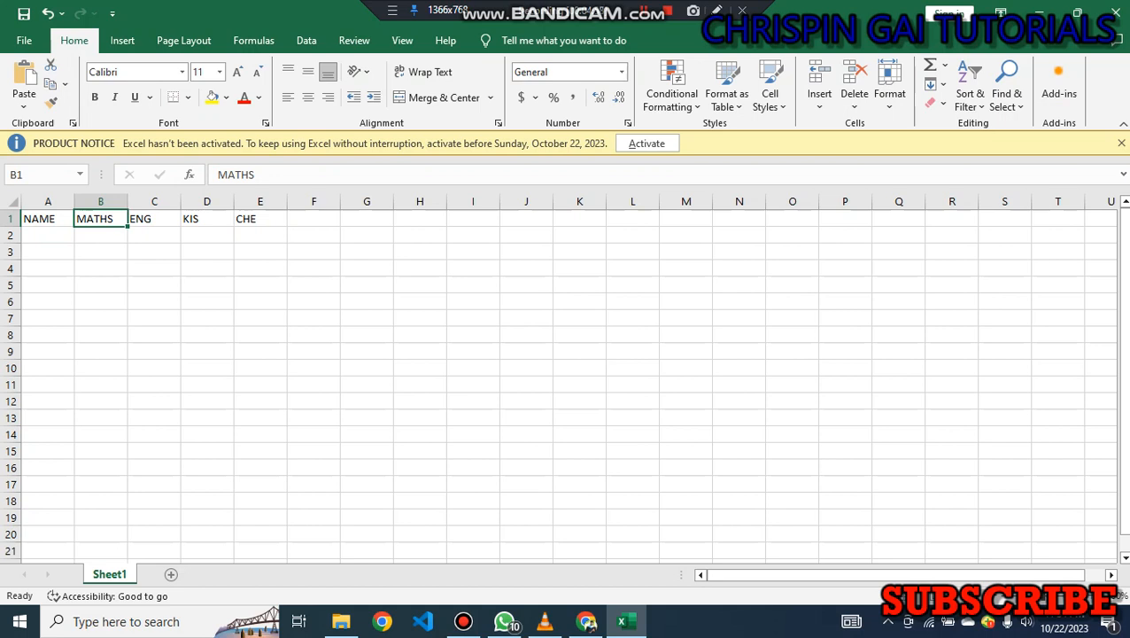
click(314, 219)
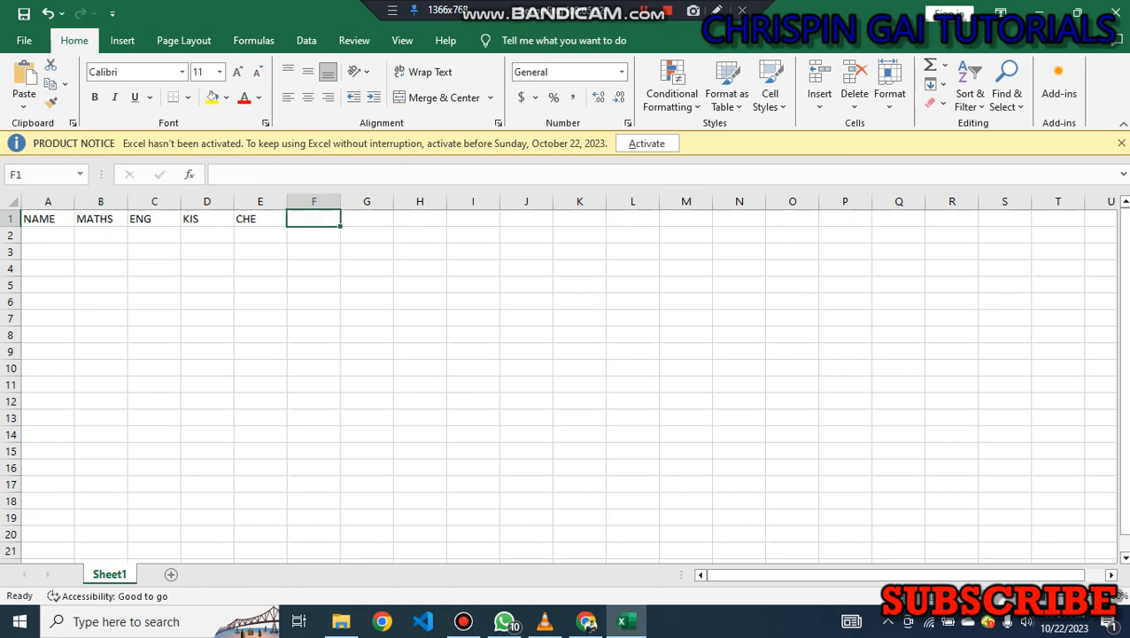
text(TOTAL)
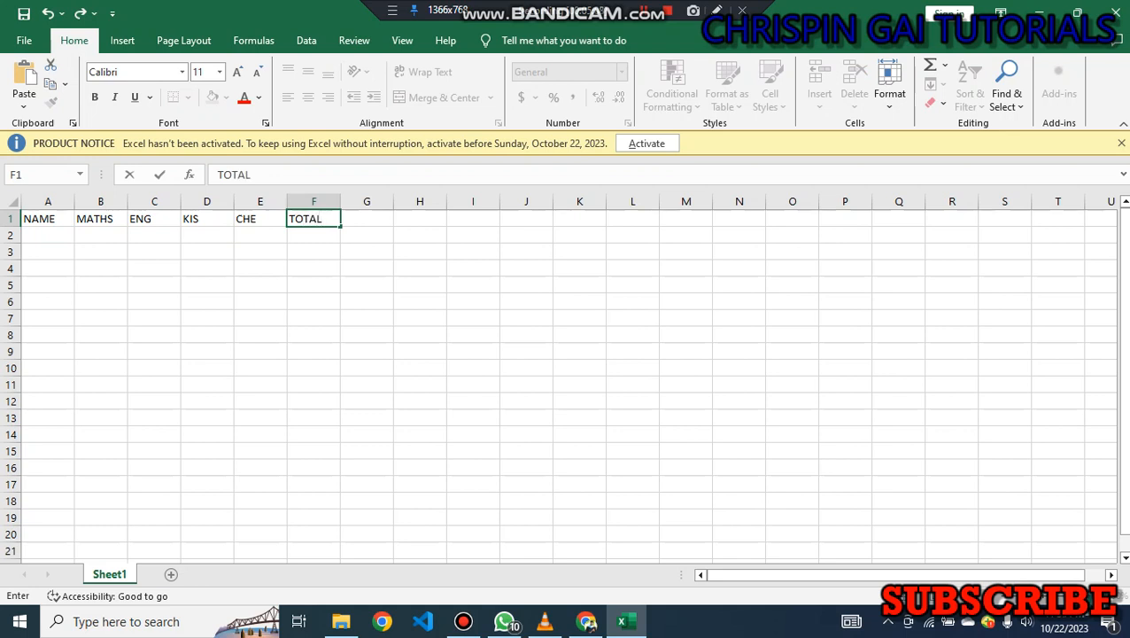
key(Tab)
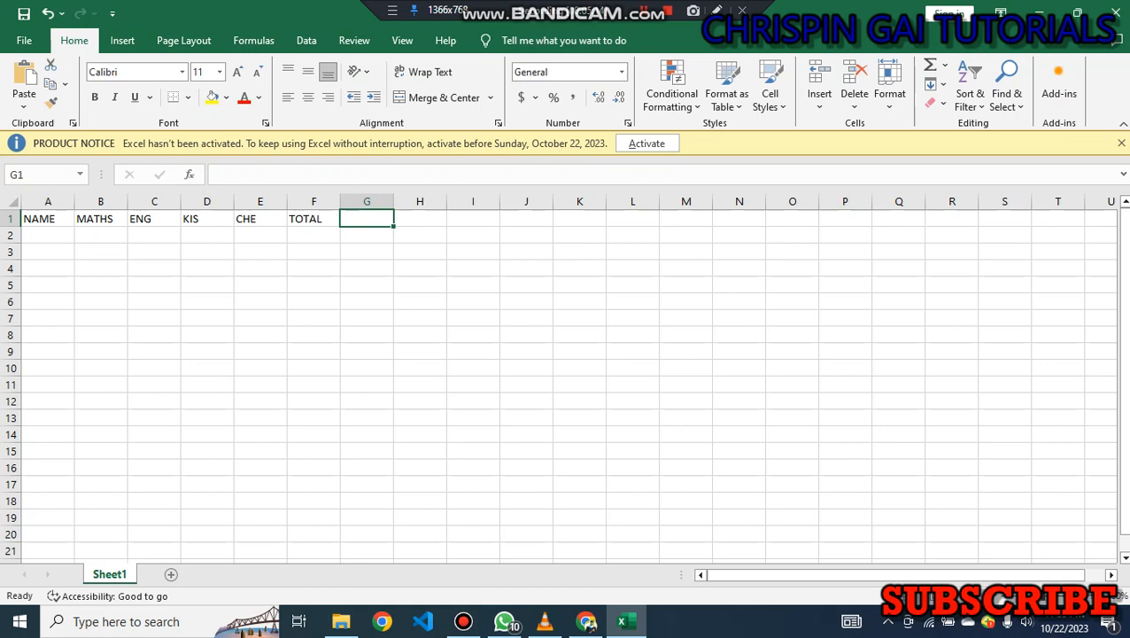
Add the headers AVERAGE, GRADE and RANK in cells G1 through I1.
text(AVE)
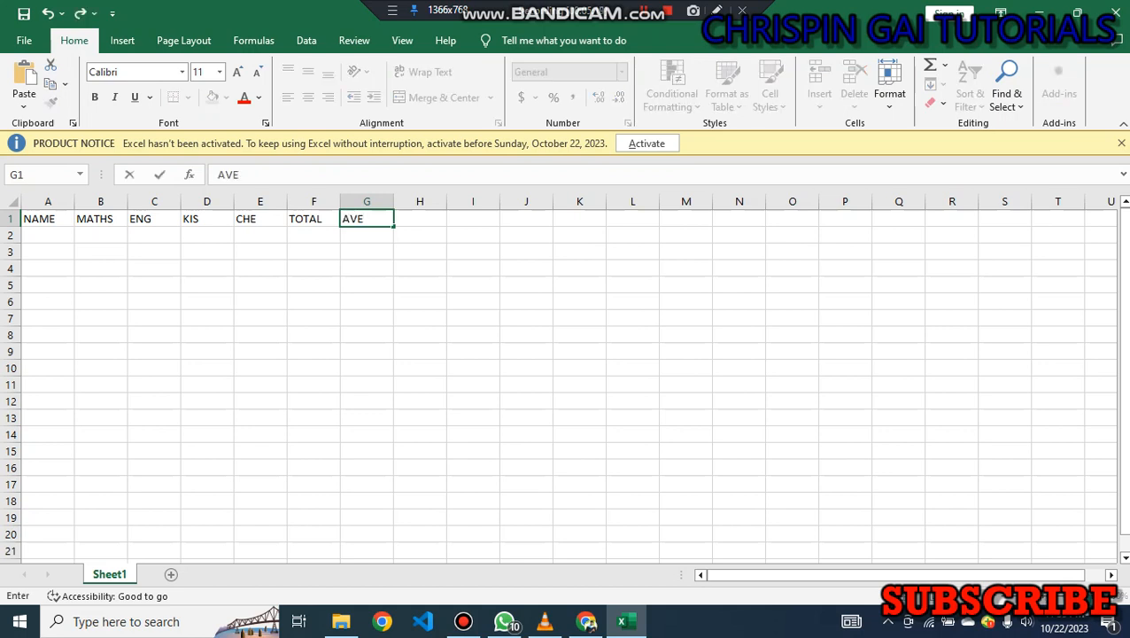
text(RAGE)
key(Tab)
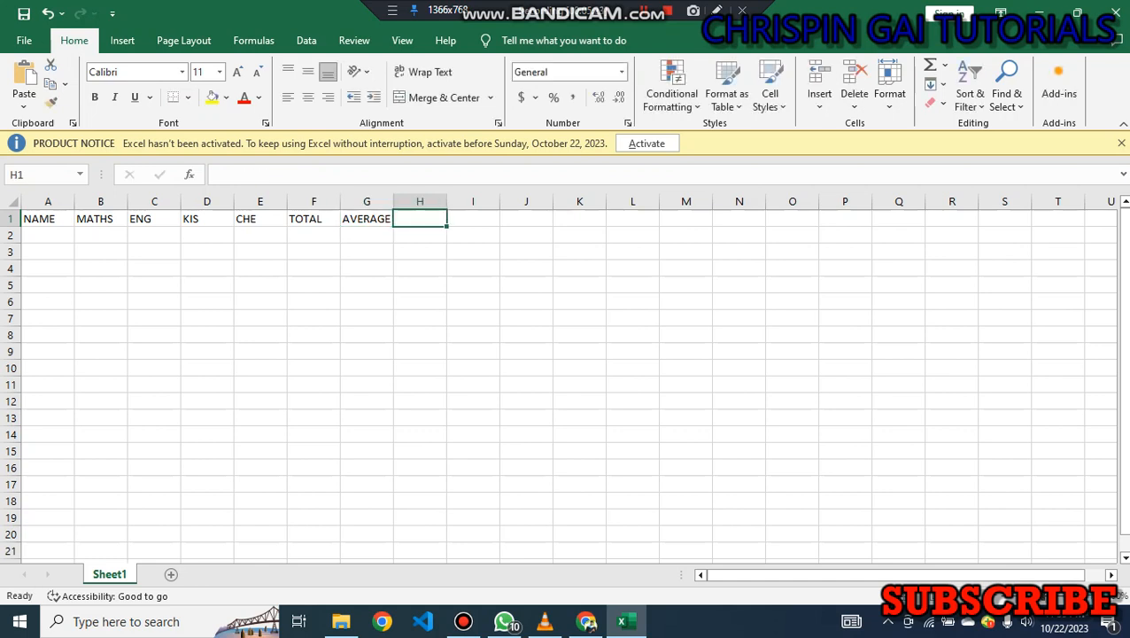
text(GRADE)
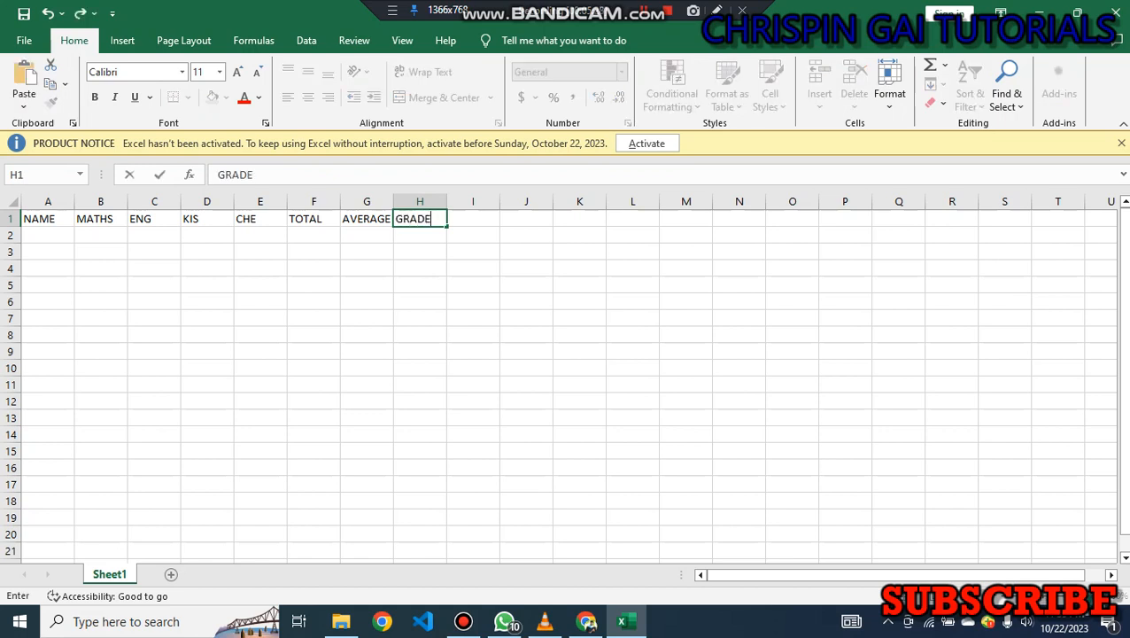
key(Tab)
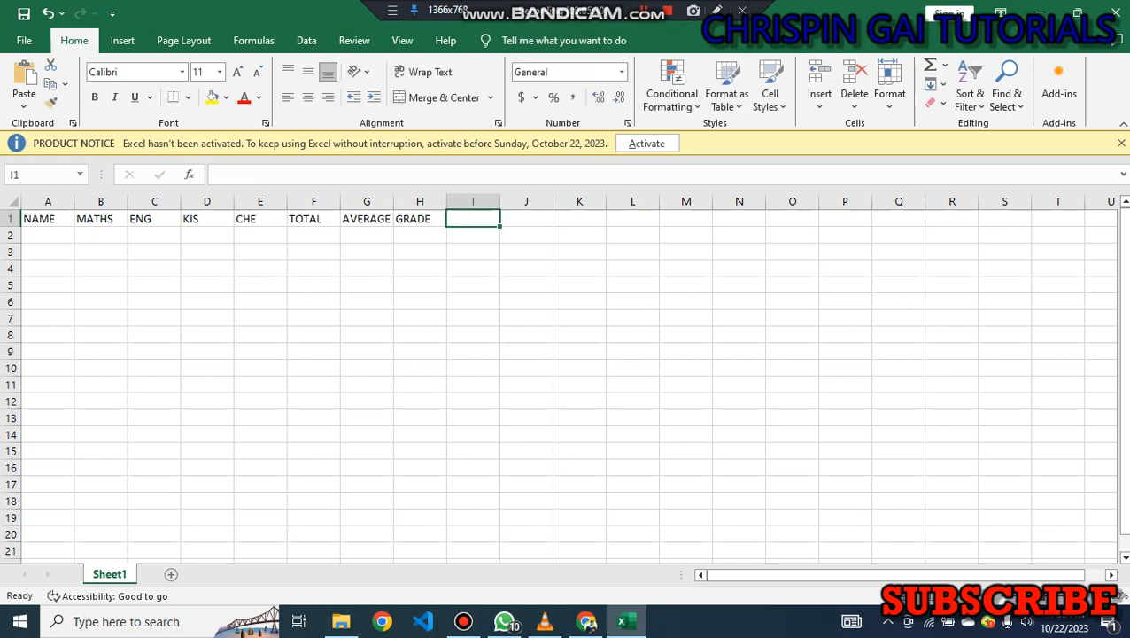
text(RA)
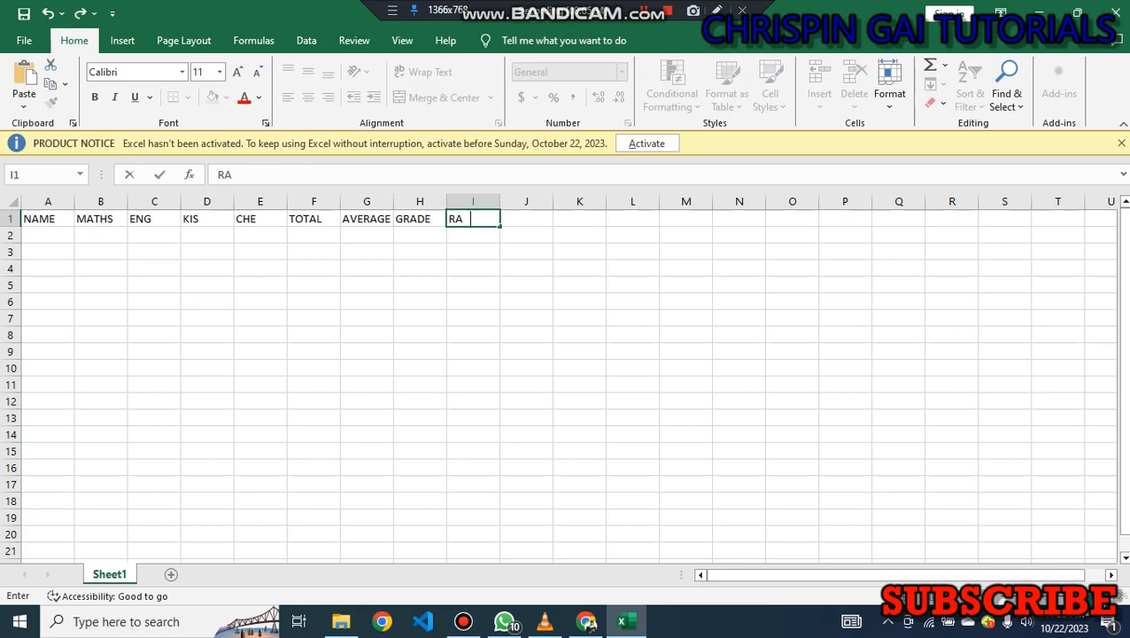
text(V)
key(BackSpace)
text(NK)
key(Return)
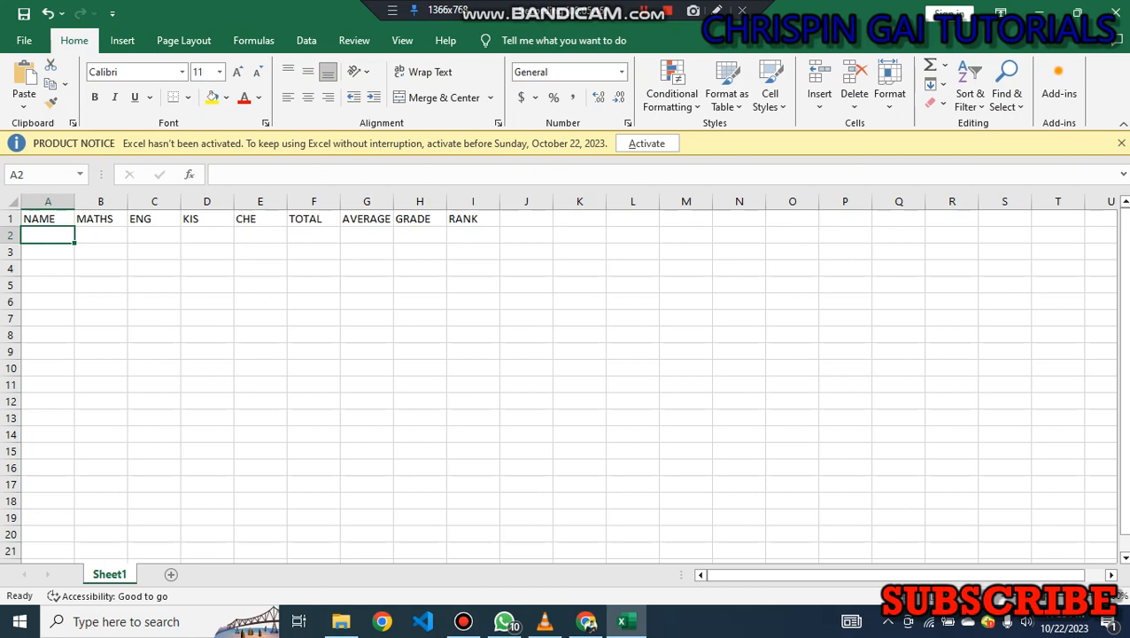
Enter the student names ANN, JANE, JOHN and BRIAN down column A from A2 to A5.
text(ANN)
key(Return)
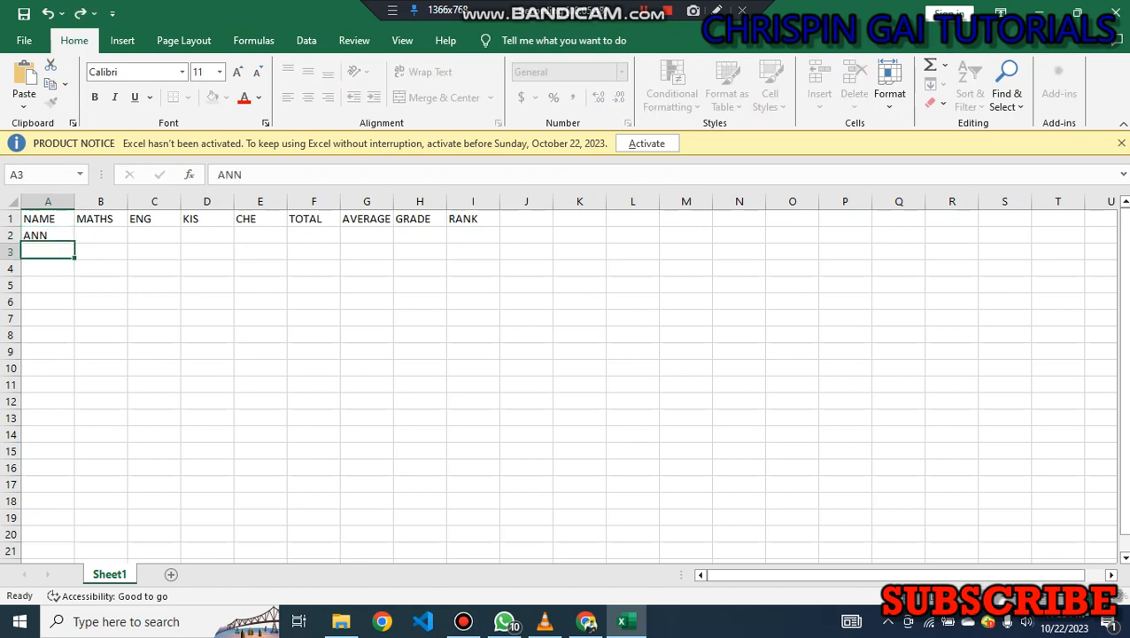
text(JA)
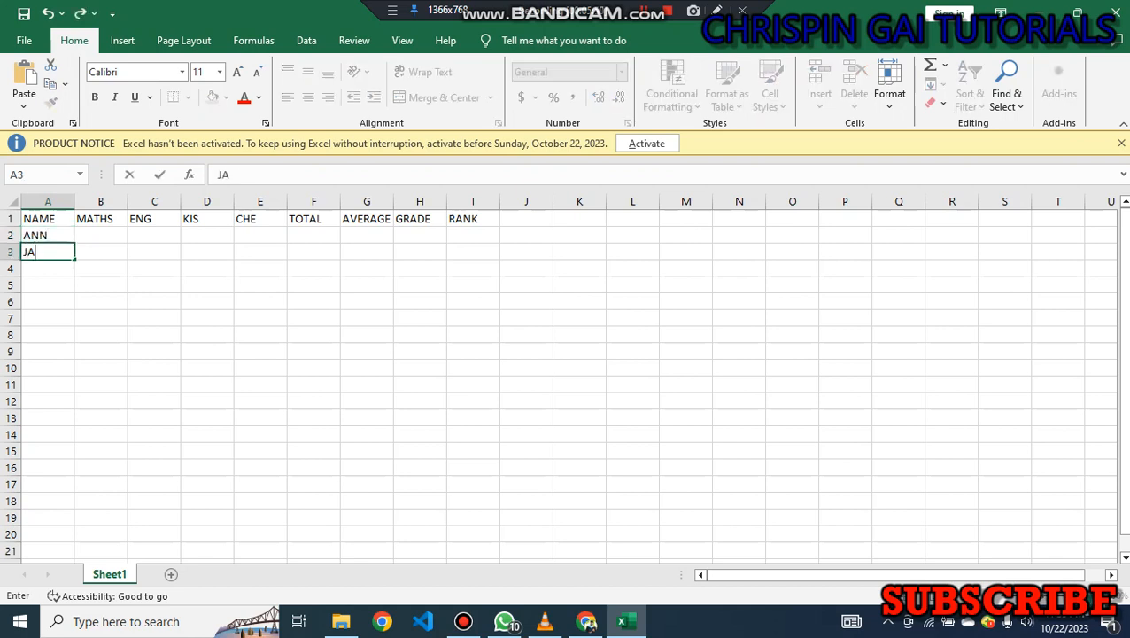
text(JE)
key(BackSpace)
key(BackSpace)
text(NE)
key(Return)
text(JO)
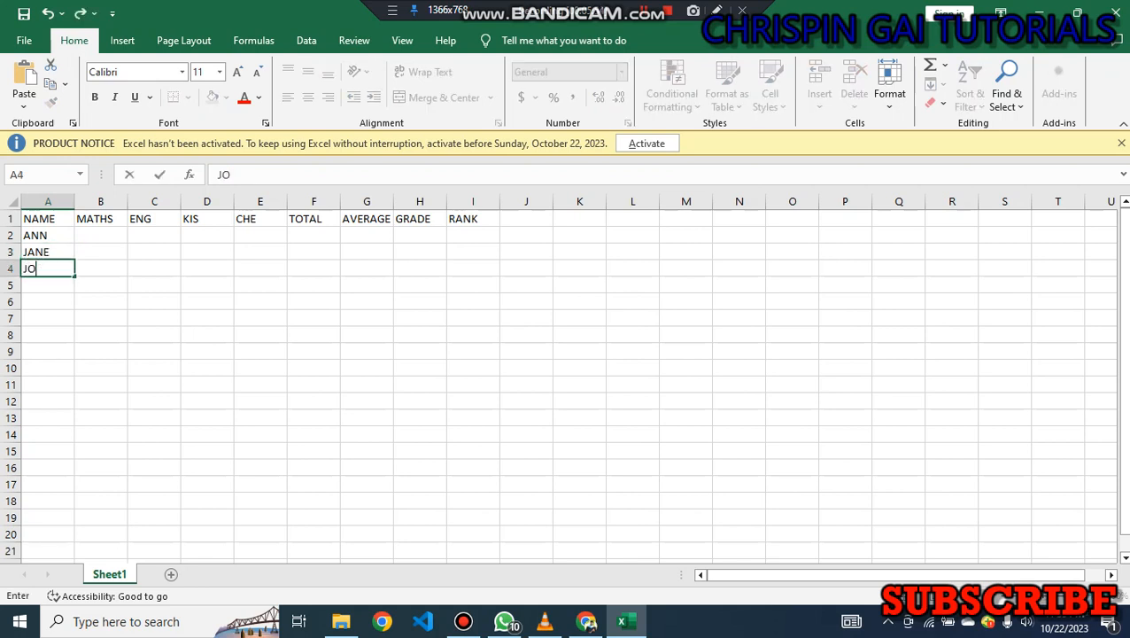
text(HN)
key(Return)
key(Return)
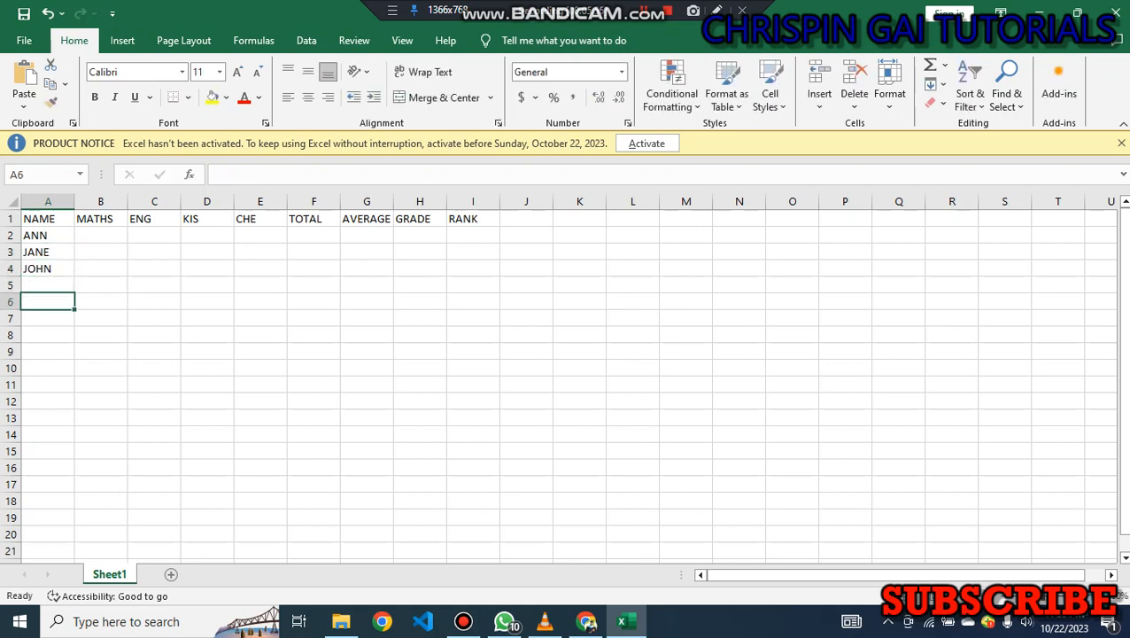
key(Up)
text(BRI)
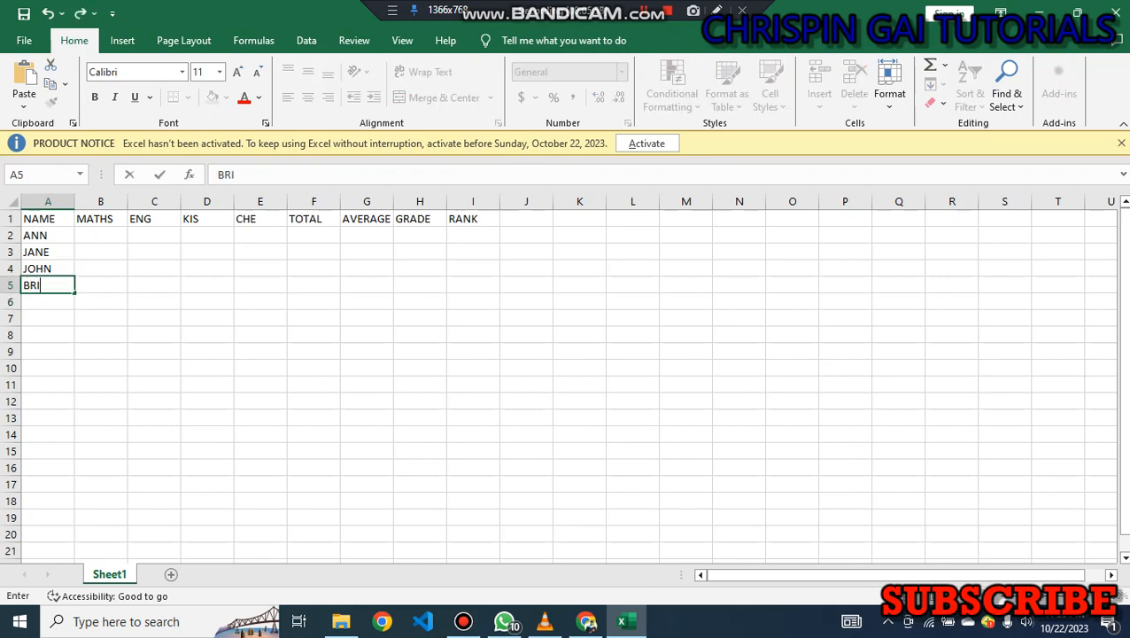
text(AN)
Enter the MATHS marks 56, 67, 87 and 47 for the four students in B2 to B5.
click(101, 235)
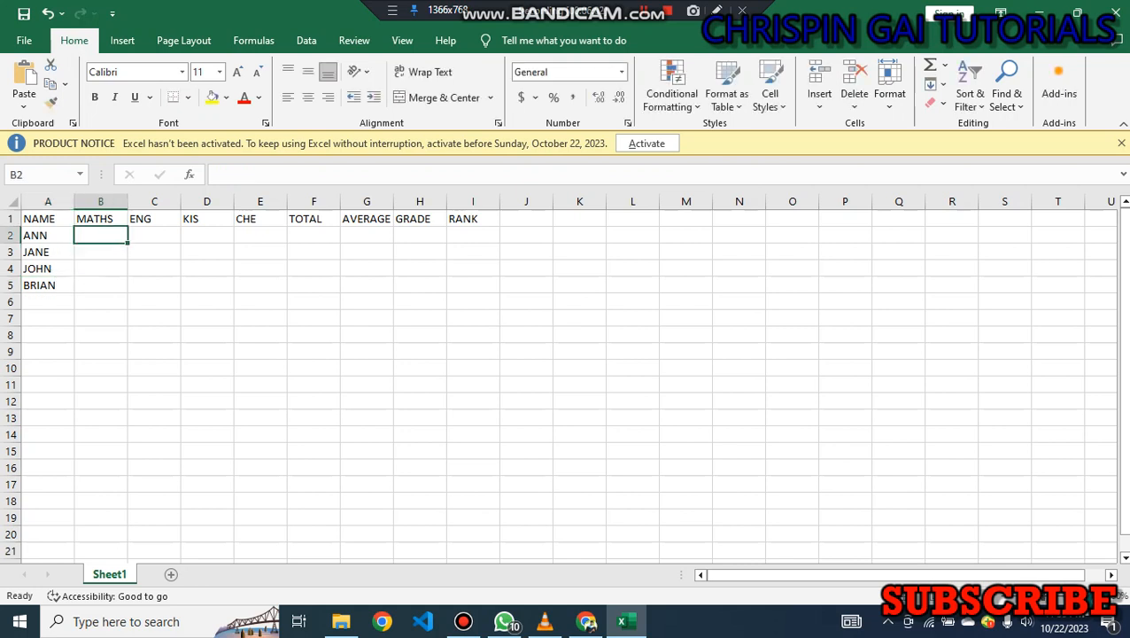
text(56)
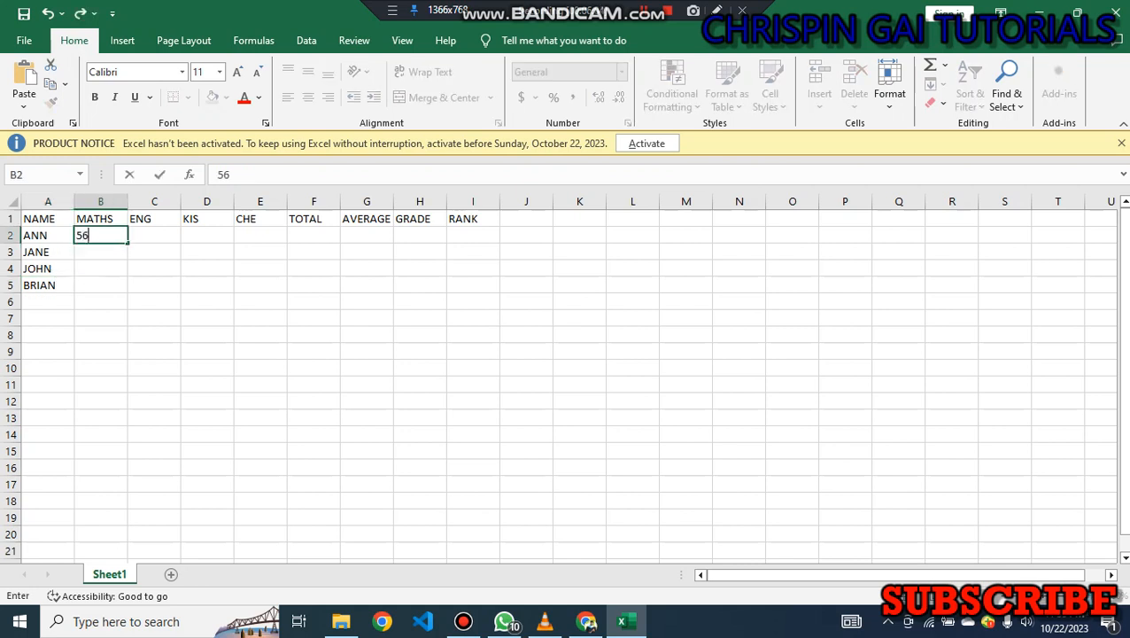
key(Return)
text(67)
key(Return)
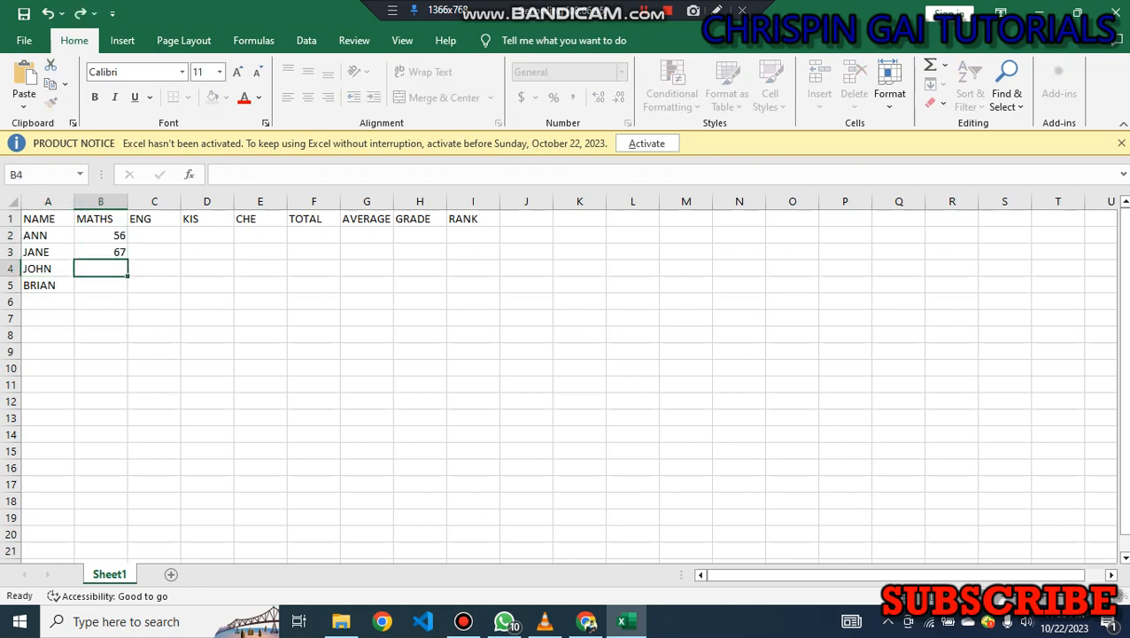
text(87)
key(Return)
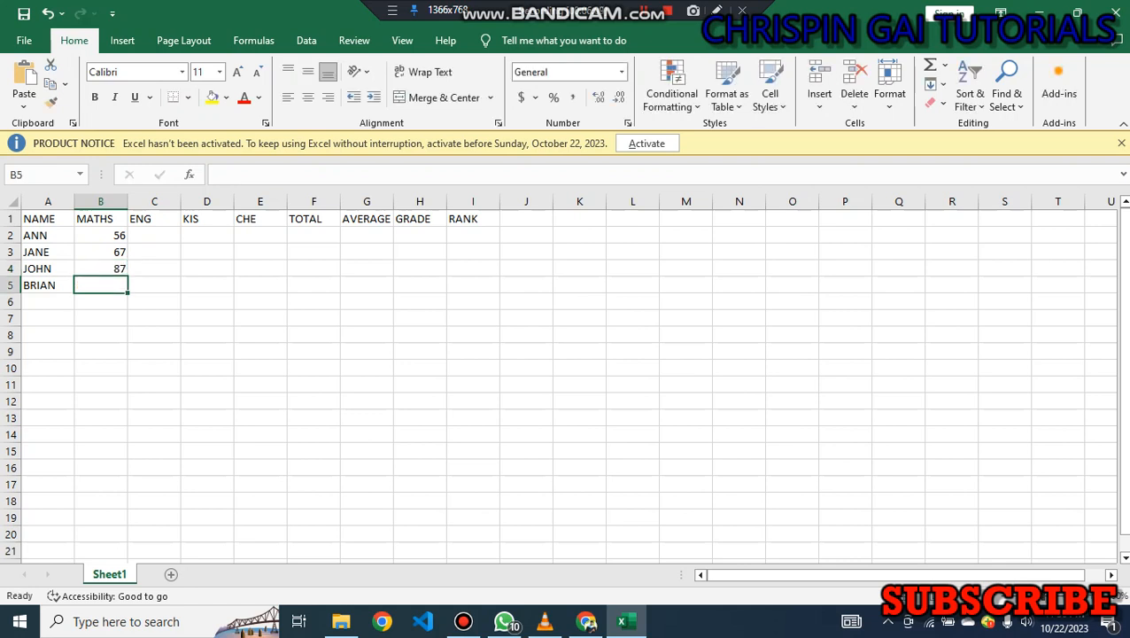
text(47)
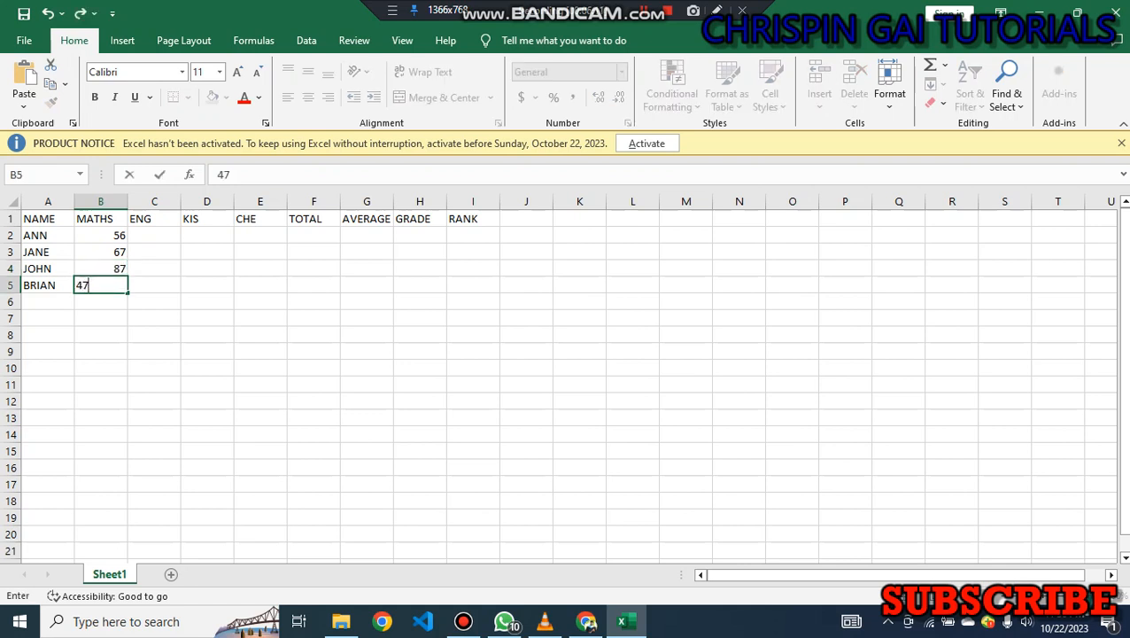
Enter the ENG marks 89, 78, 45 and 78 for ANN, JANE, JOHN and BRIAN in column C.
key(Tab)
text(78)
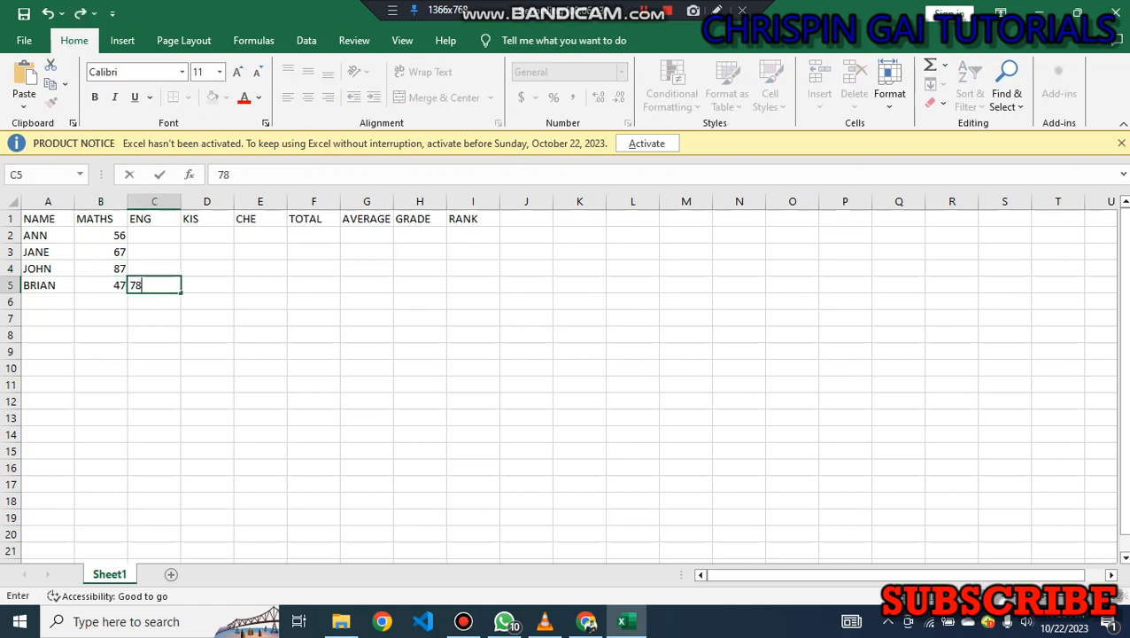
key(Up)
text(456)
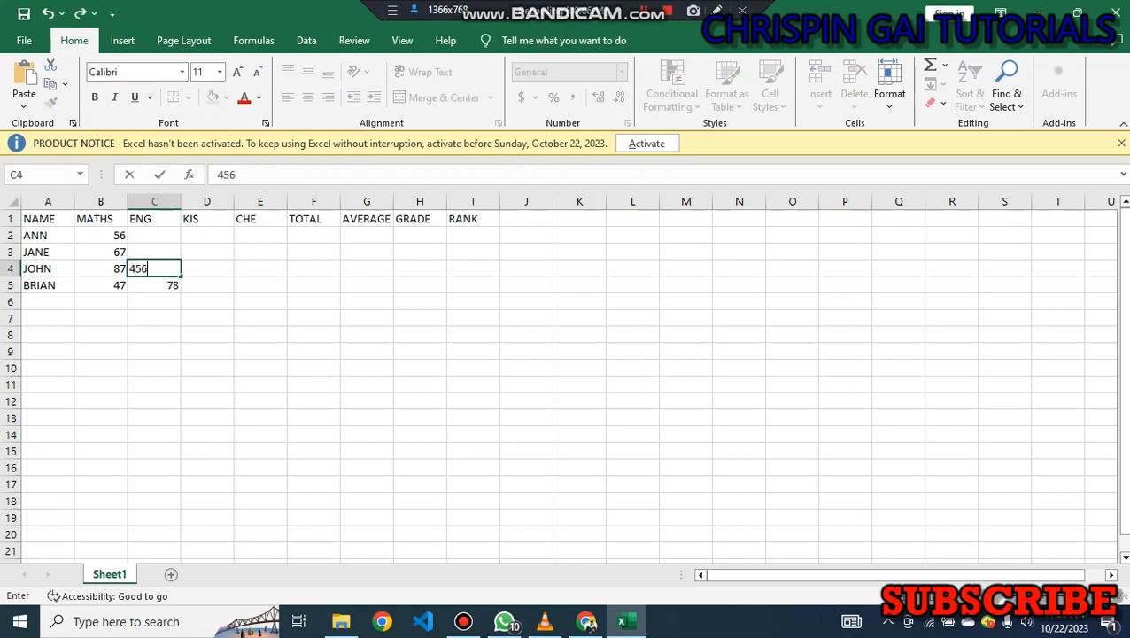
key(BackSpace)
key(Return)
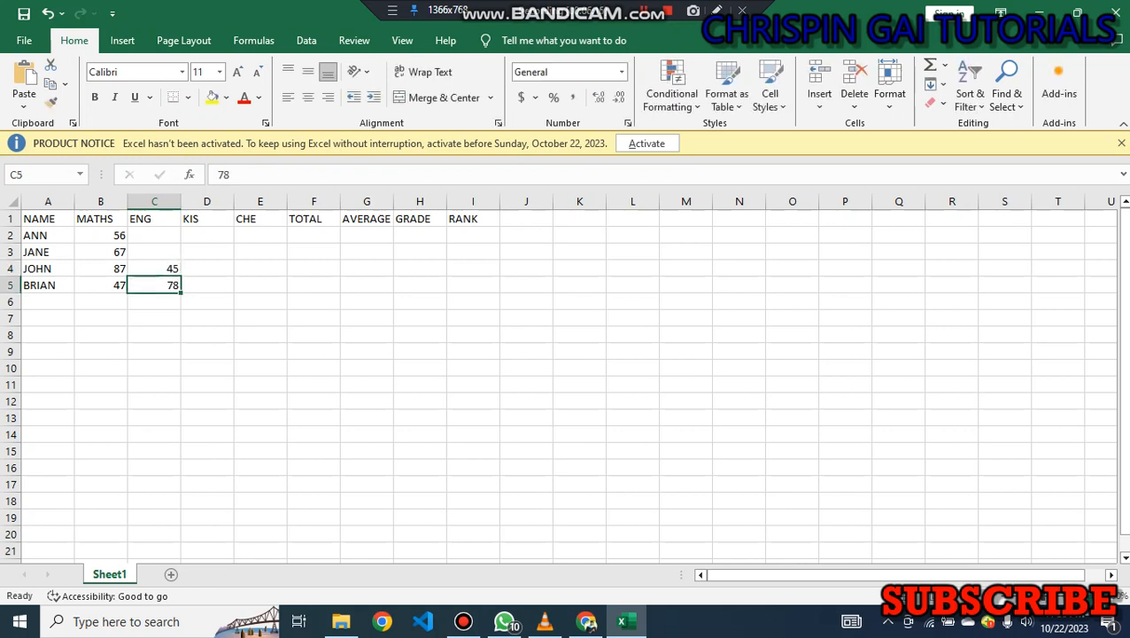
key(Up)
key(Up)
text(78)
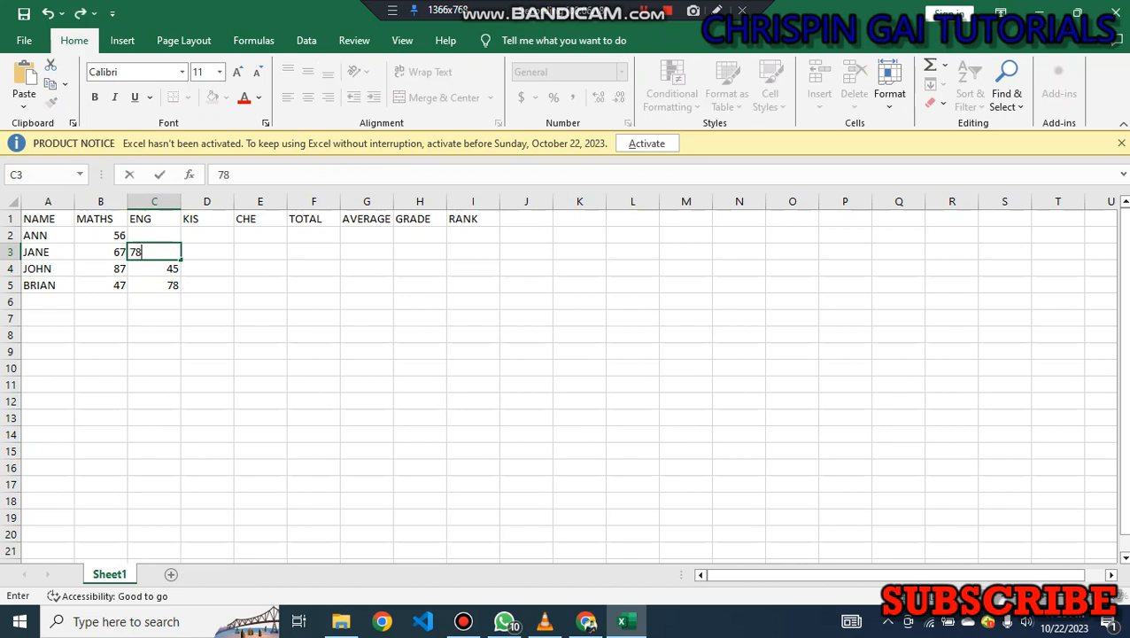
key(Up)
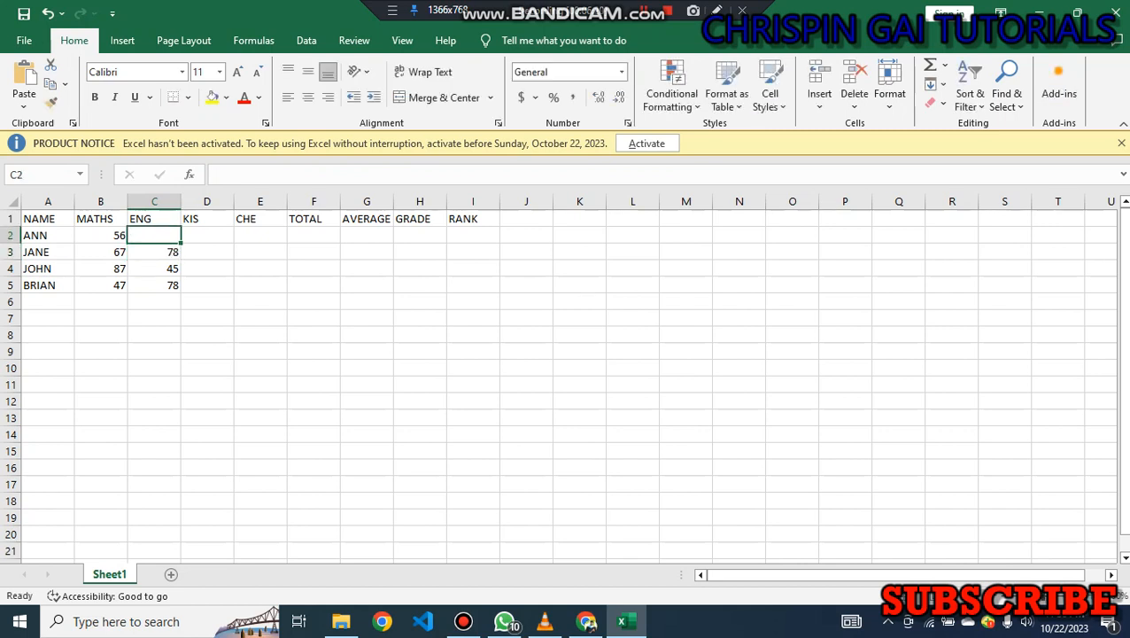
text(89)
key(Tab)
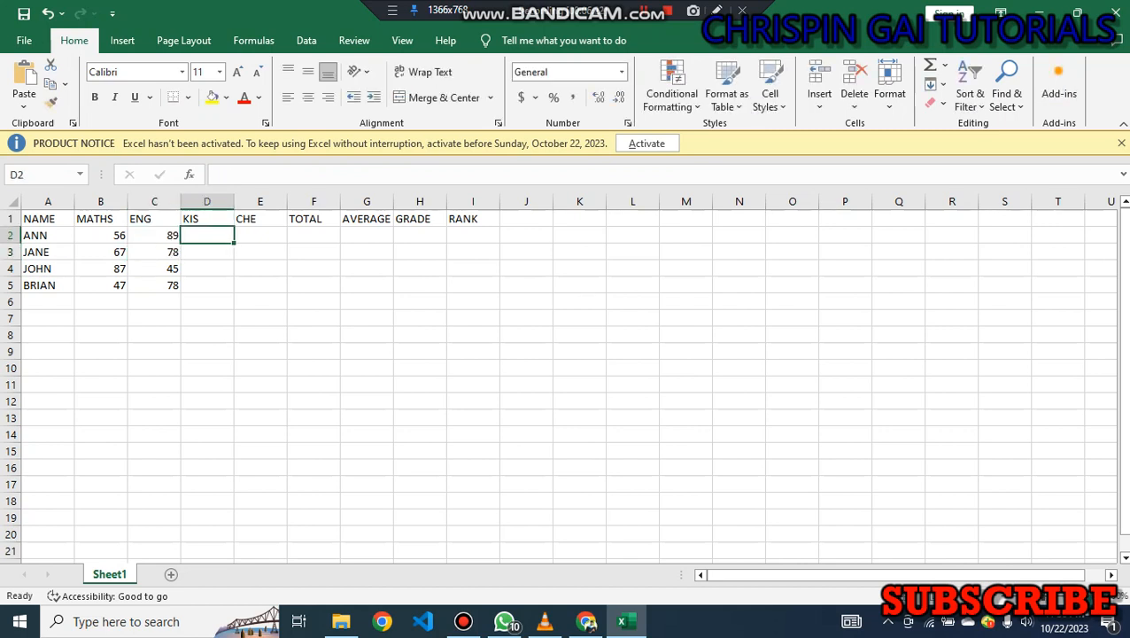
Enter the KIS marks 43, 56, 76 and 56 for the four students in D2 to D5.
text(43)
key(Return)
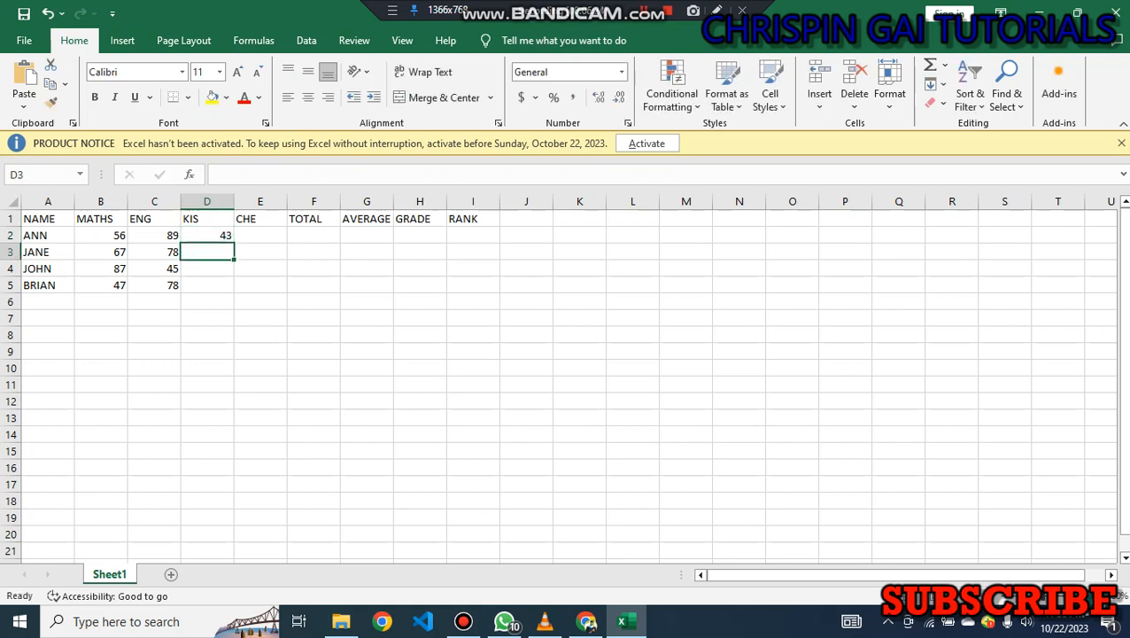
text(56)
key(Return)
text(76)
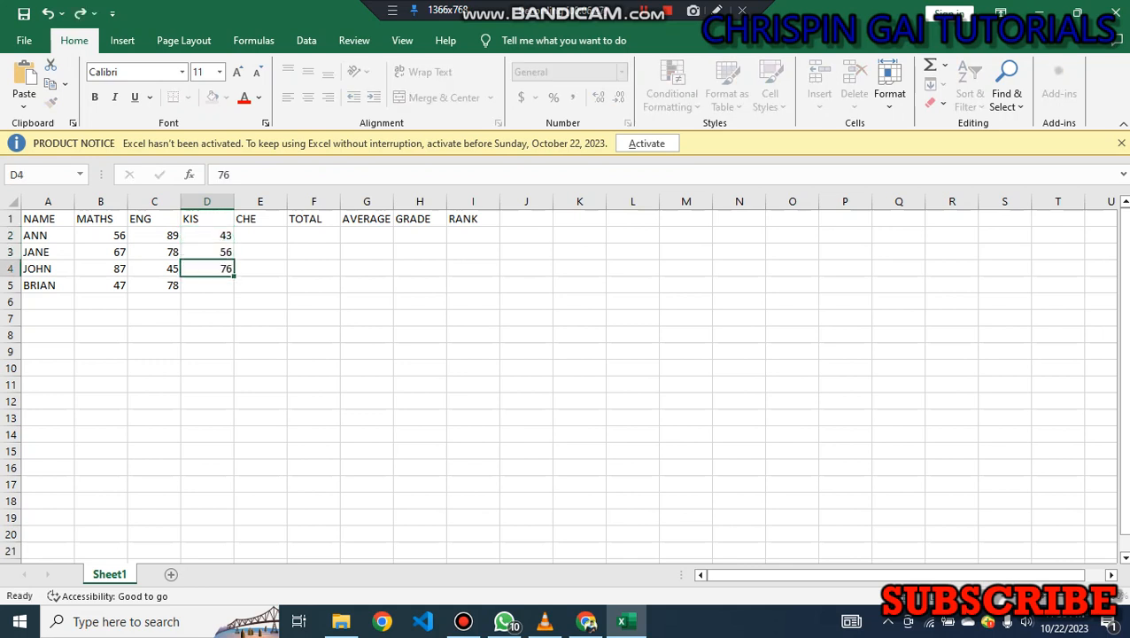
key(Return)
text(56)
key(Return)
Enter the CHE marks 45, 87, 78 and 45 for the four students in E2 to E5.
key(Right)
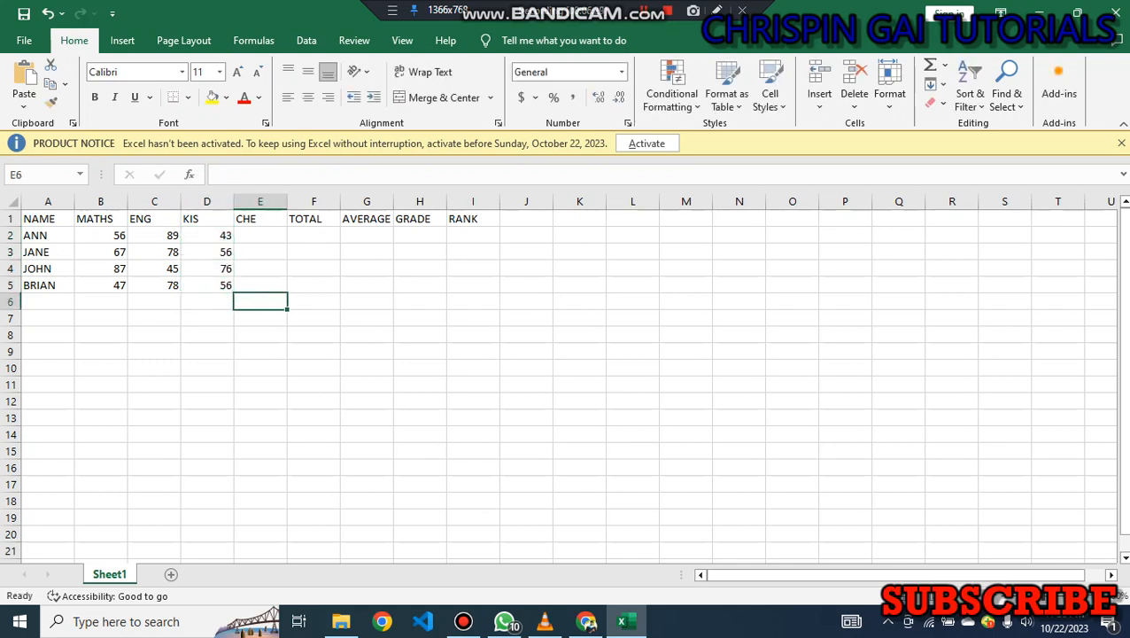
key(Up)
key(Up)
key(Up)
key(Up)
key(Up)
key(Down)
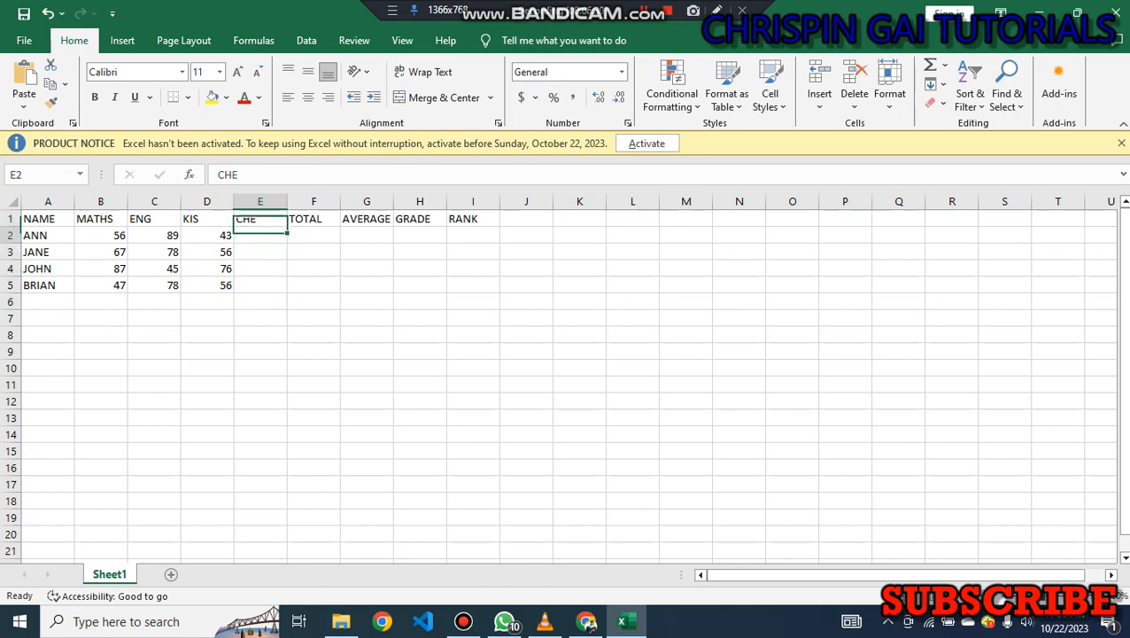
text(45)
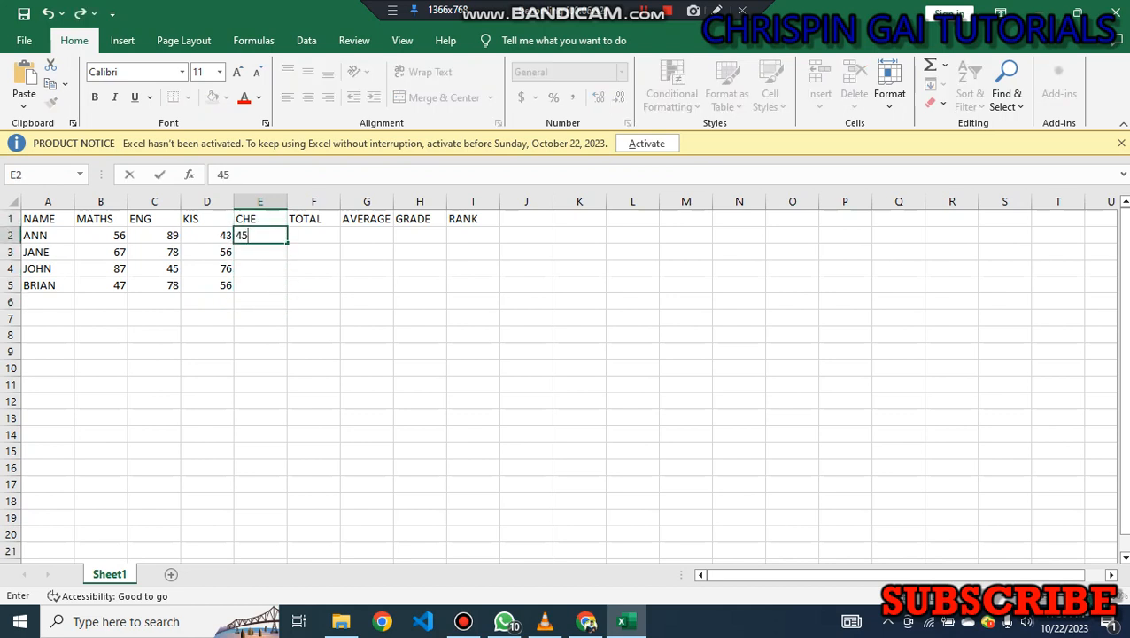
key(Return)
text(45)
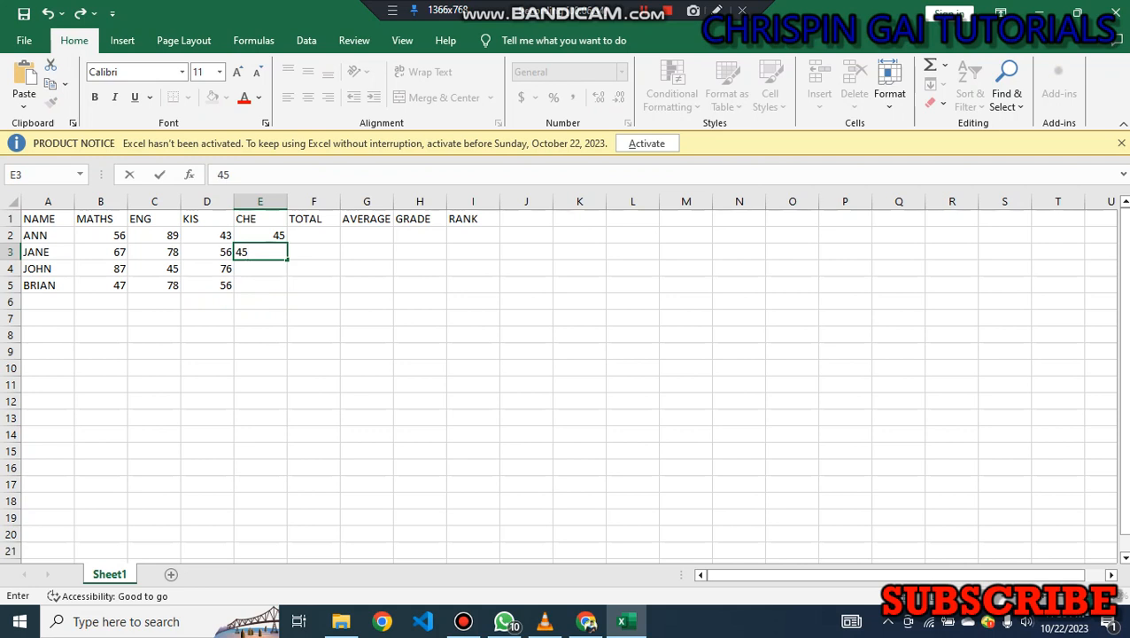
key(BackSpace)
key(BackSpace)
text(87)
key(Return)
text(78)
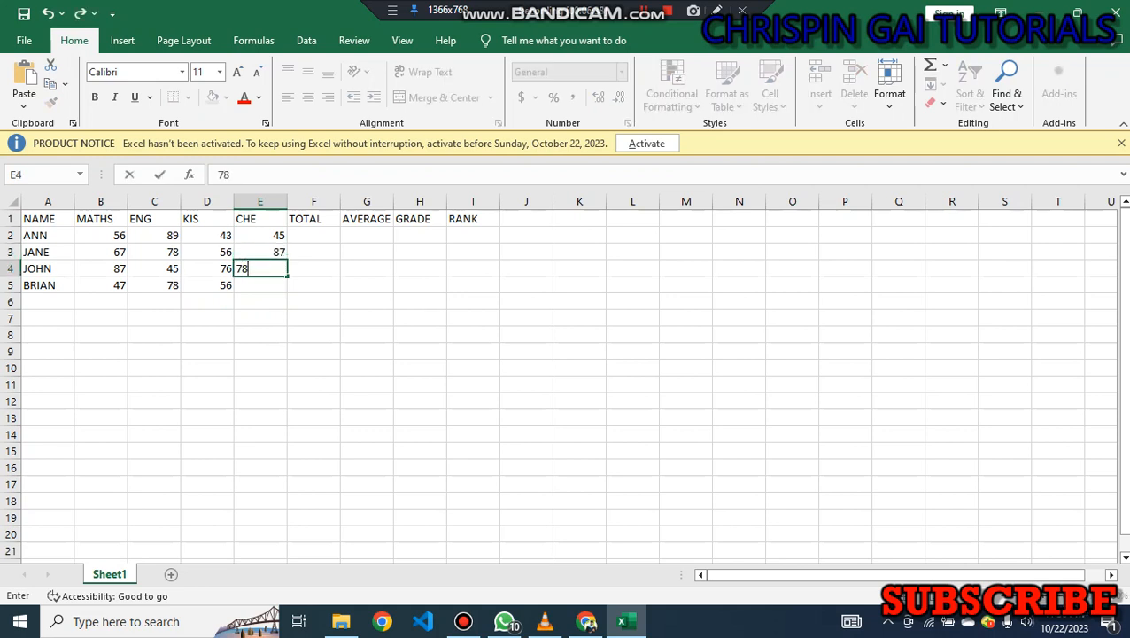
key(Return)
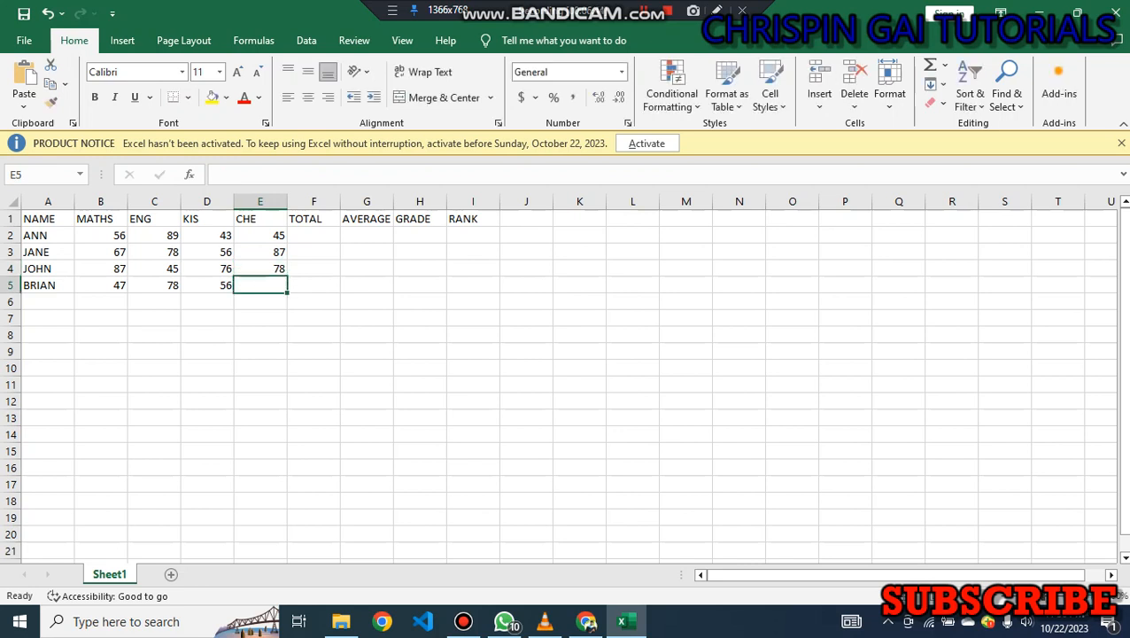
text(45)
key(Tab)
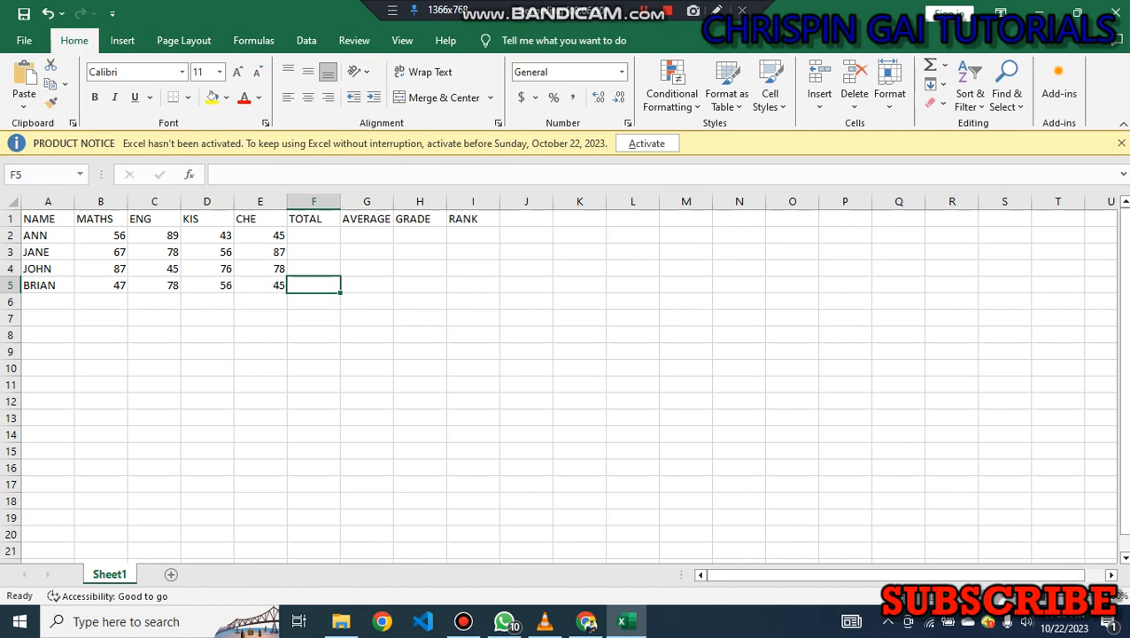
Apply all borders to the table range A1 to I5.
key(Up)
key(Up)
key(Up)
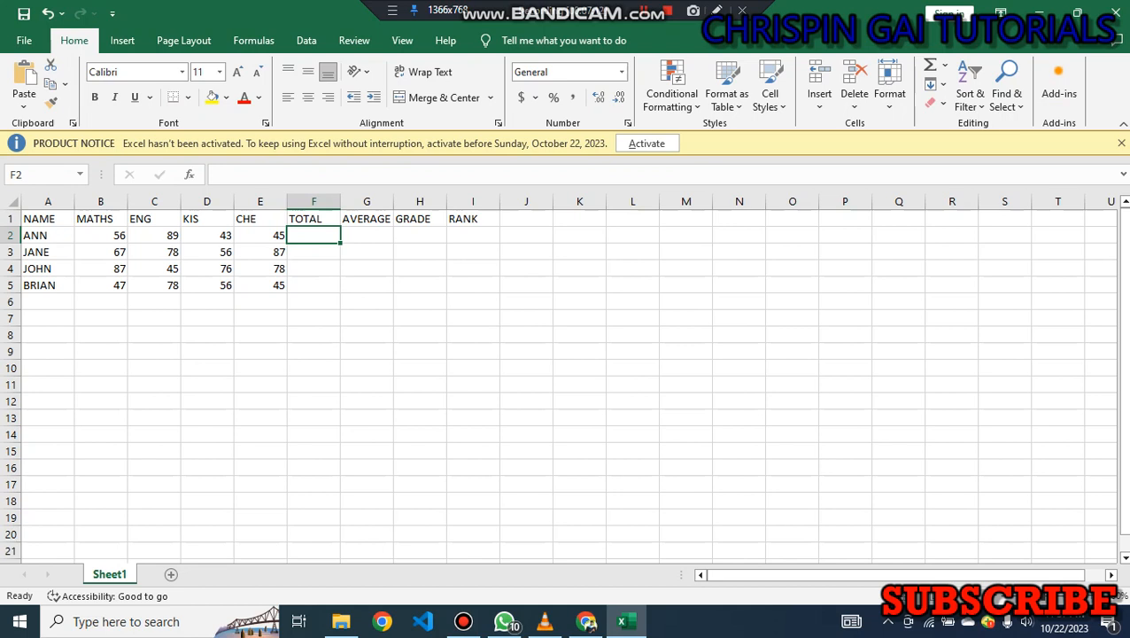
click(48, 219)
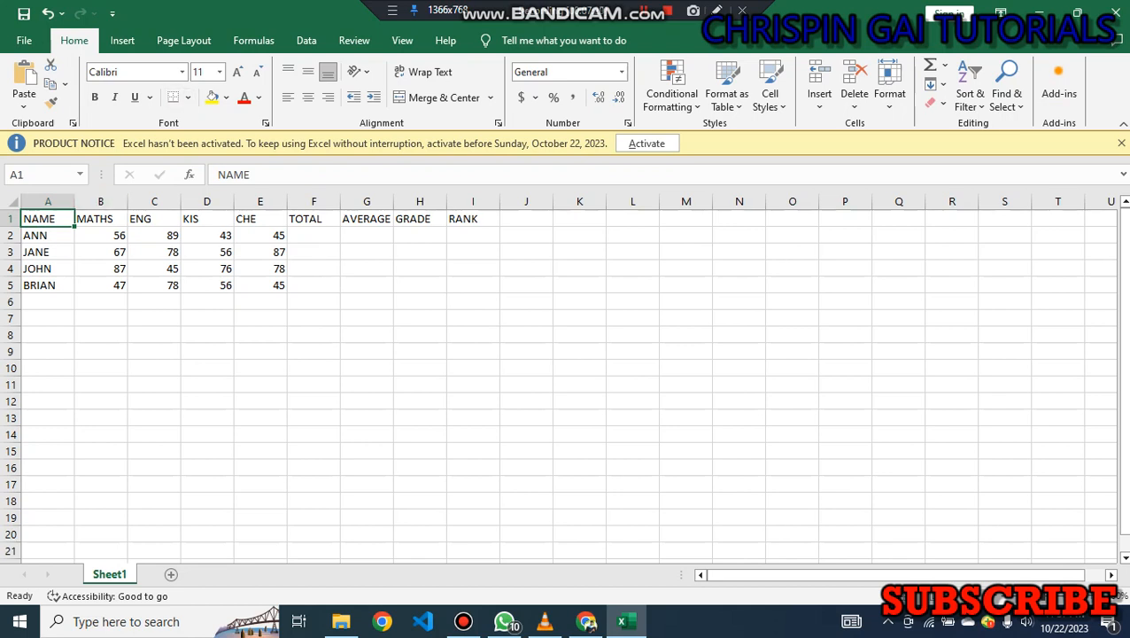
drag(48, 219, 420, 234)
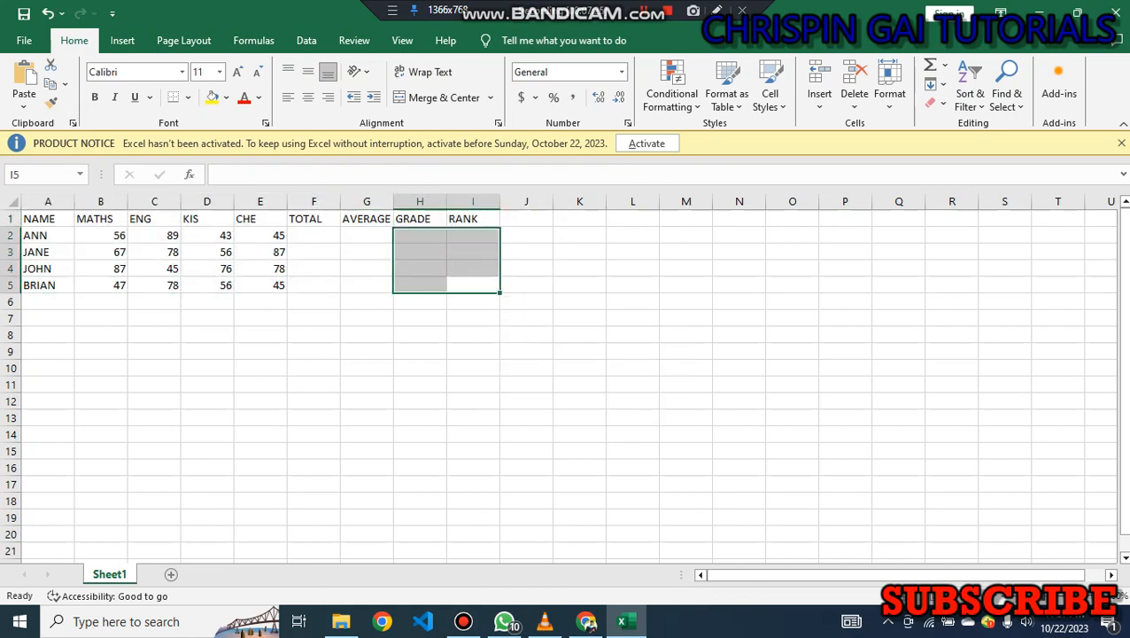
drag(48, 219, 478, 285)
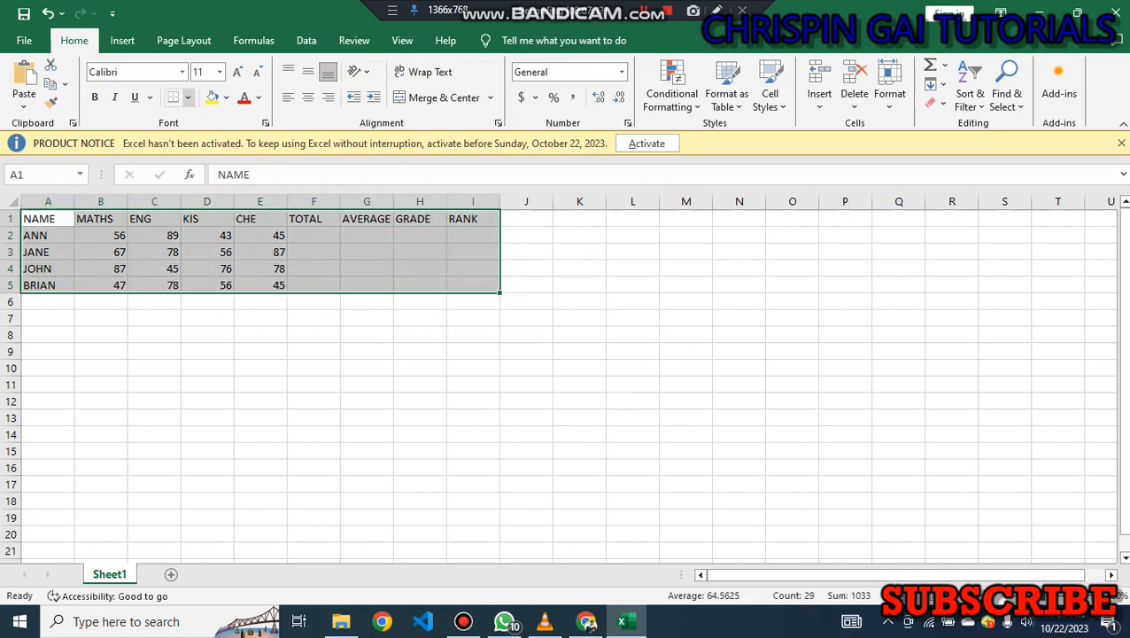
click(187, 98)
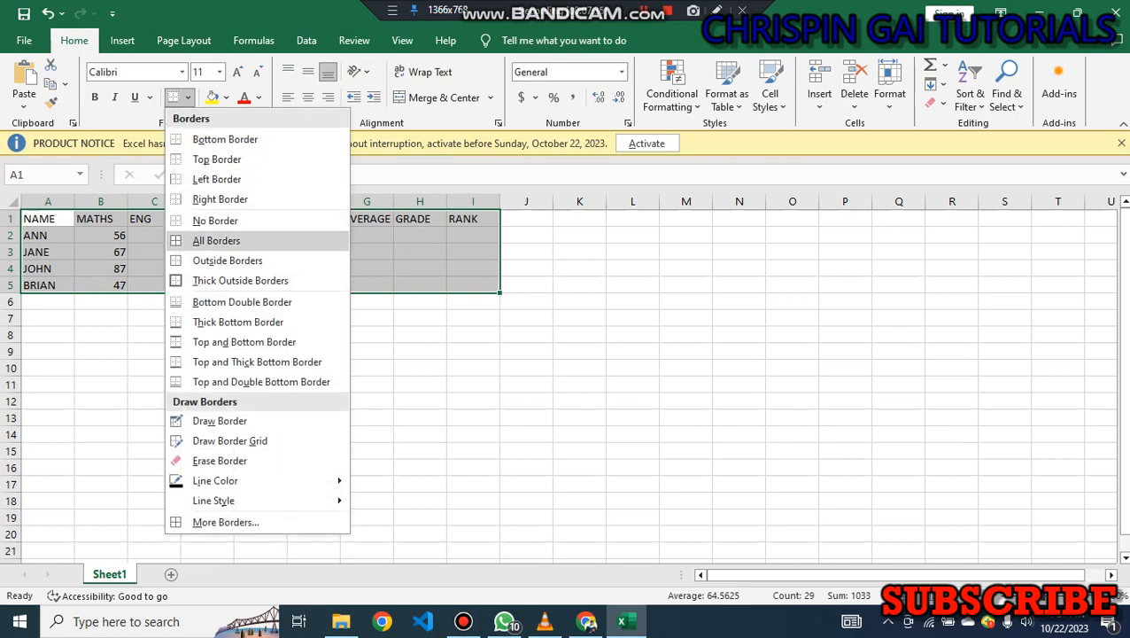
click(217, 241)
click(261, 335)
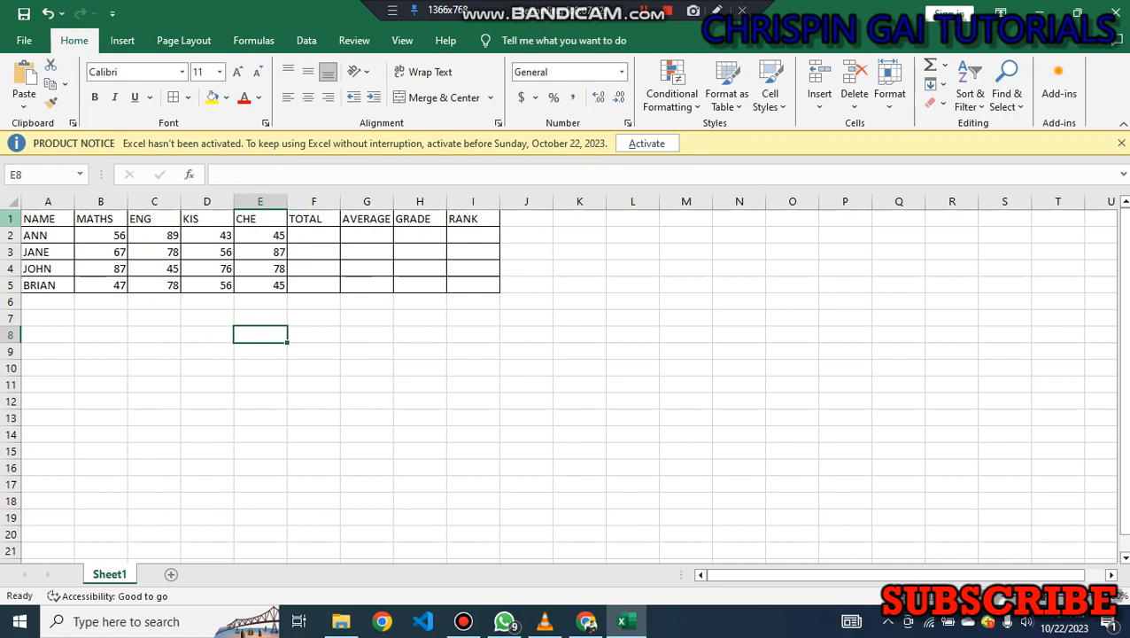
Insert a blank row above the headers and enter the title FORM 3 MARKS in A1.
right_click(12, 219)
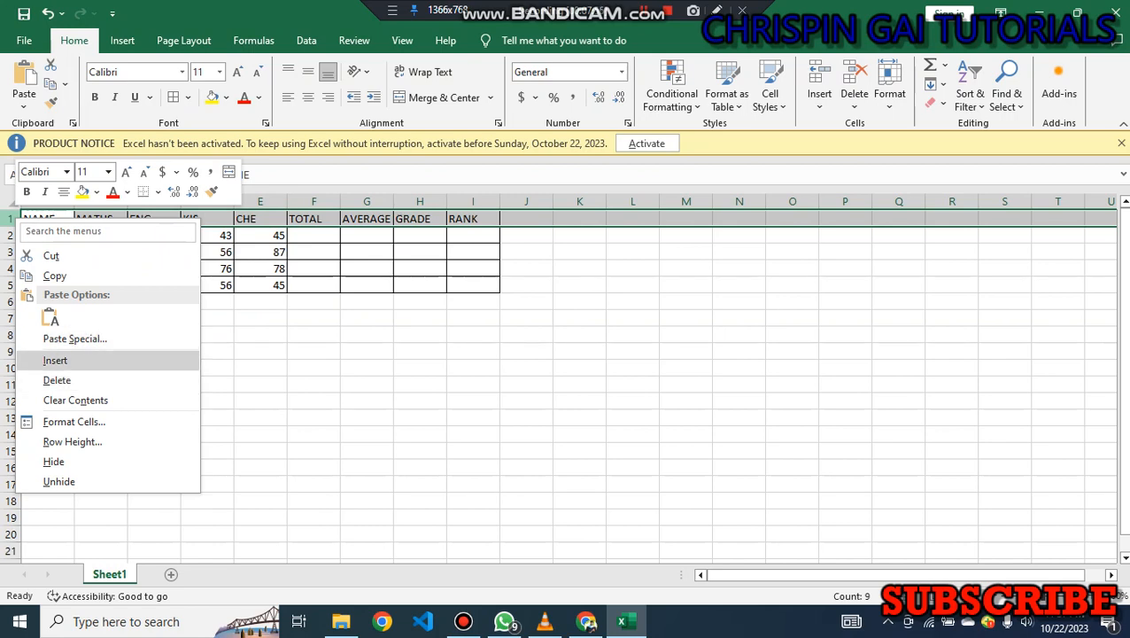
click(55, 361)
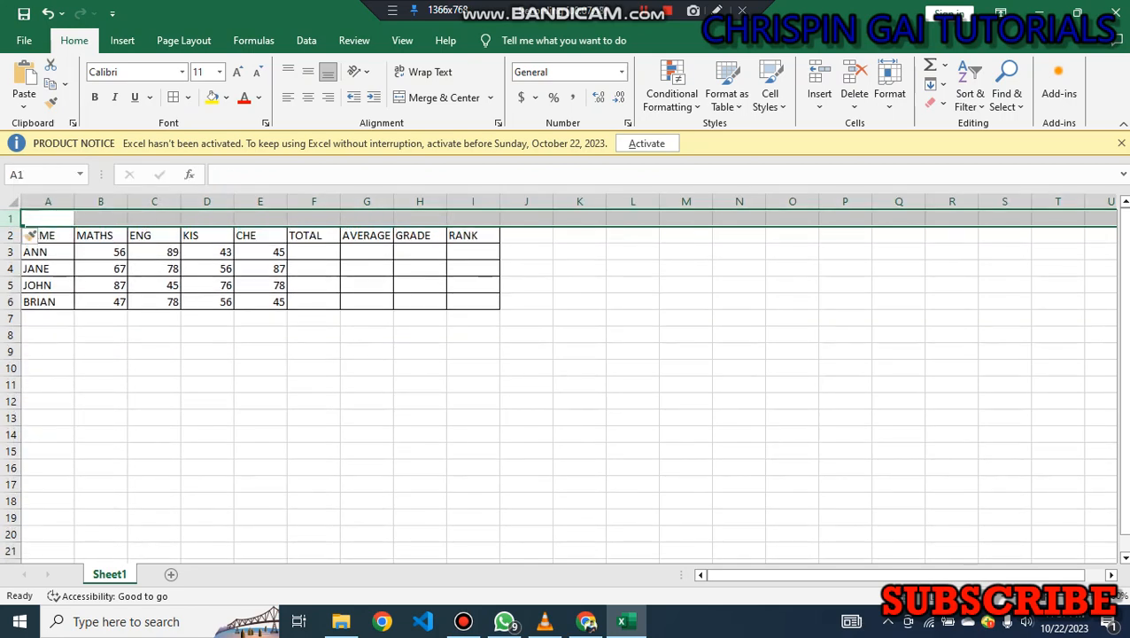
click(48, 219)
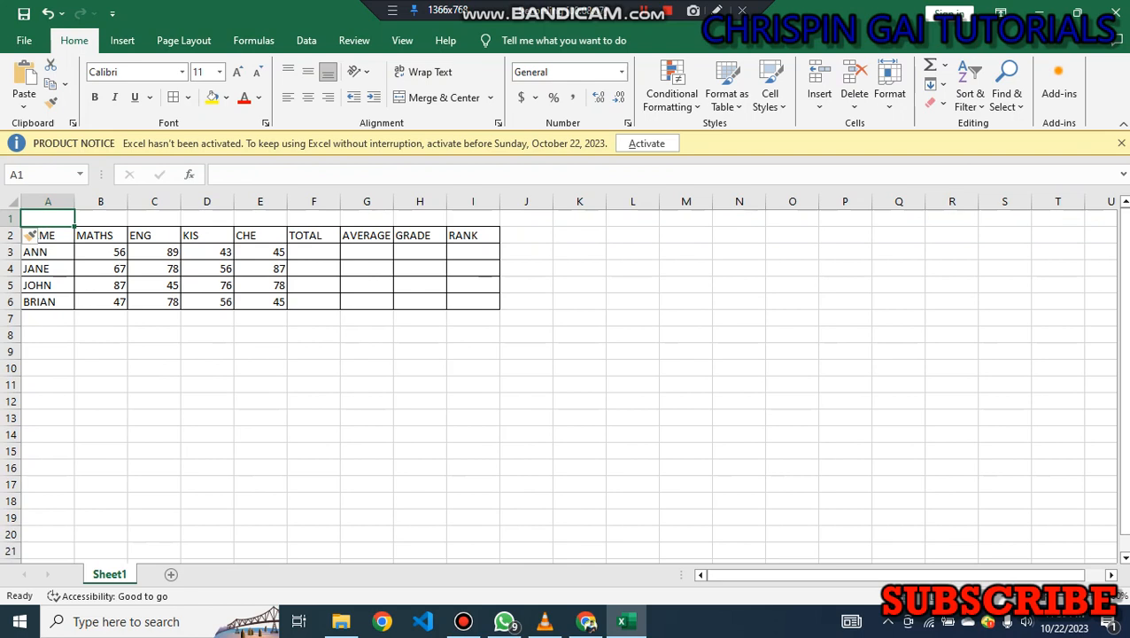
text(FORM)
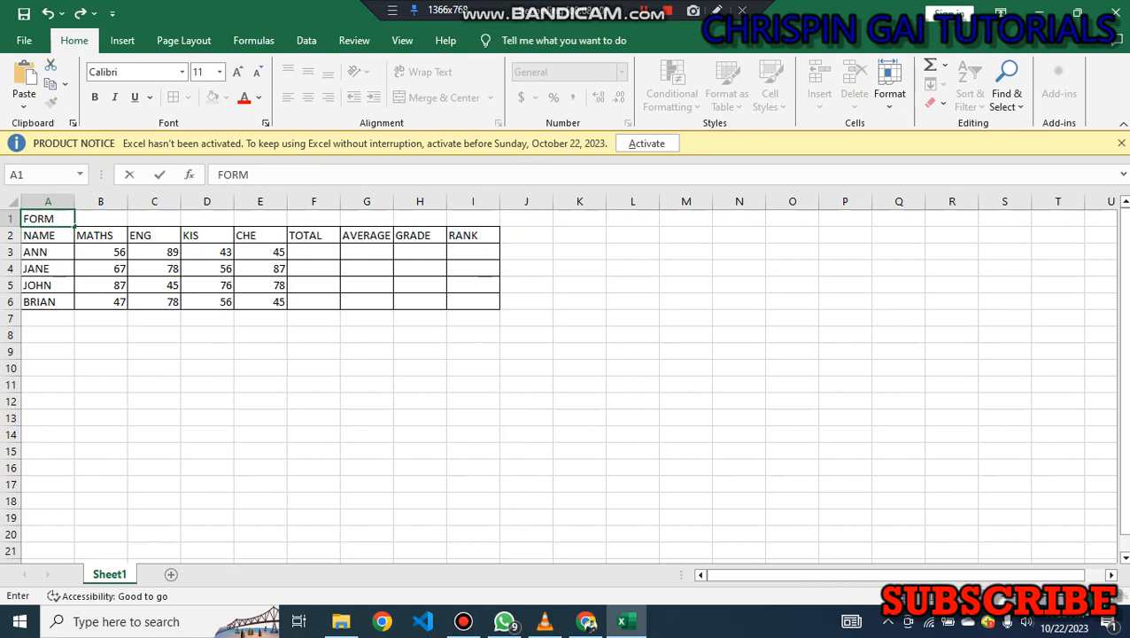
text( 3 MA)
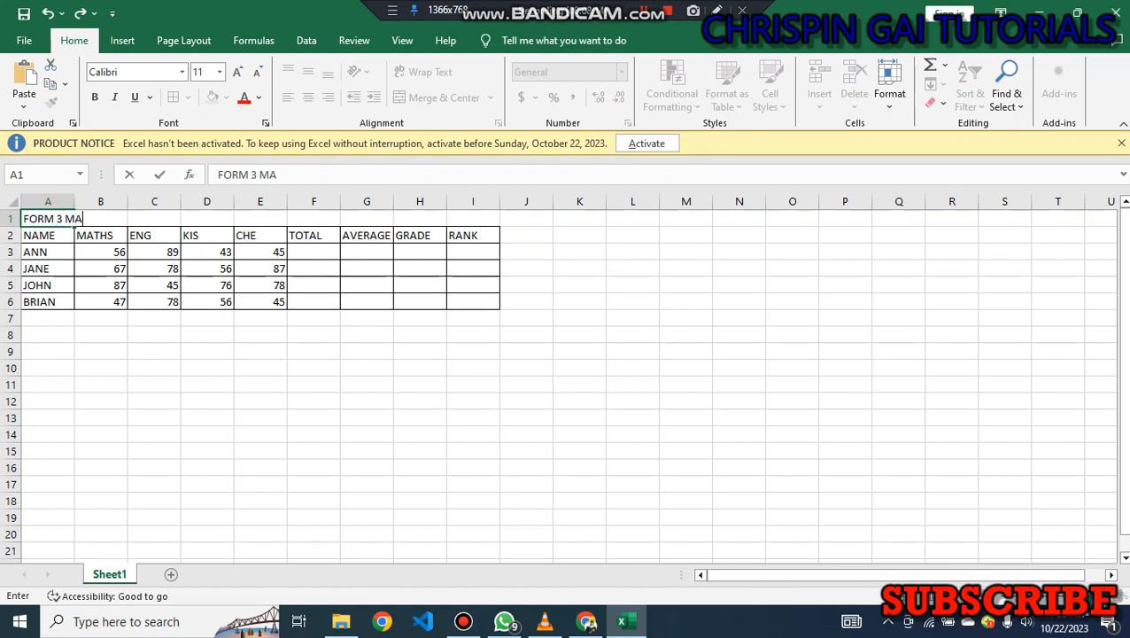
text(RKS F)
key(BackSpace)
click(101, 235)
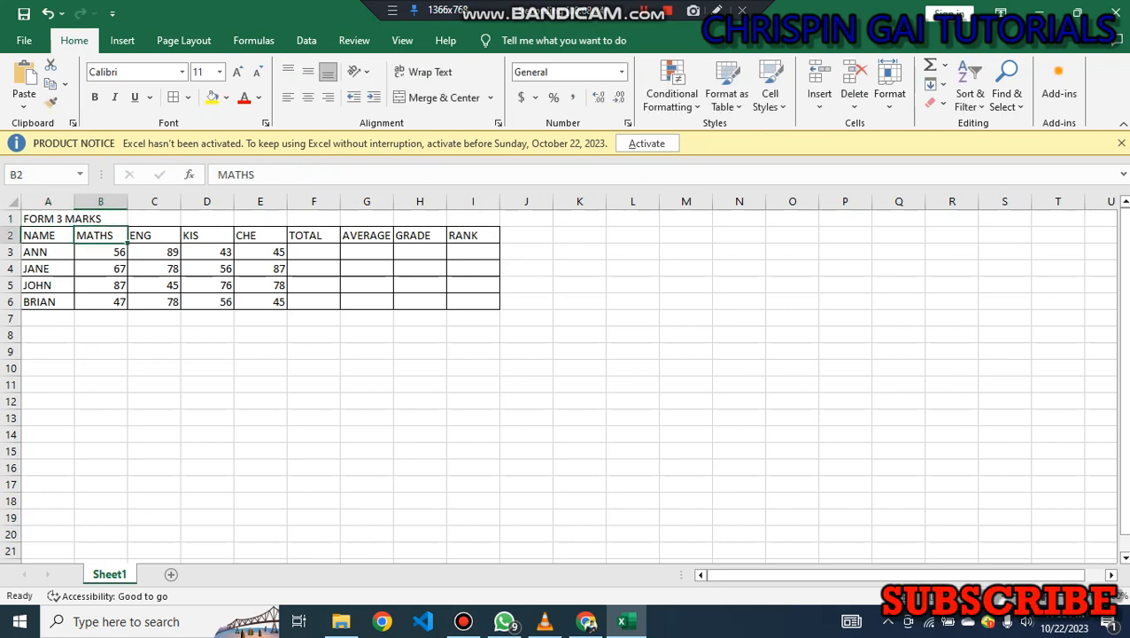
Merge cells A1 to I1 with wrap text enabled through the Format Cells alignment options.
click(74, 222)
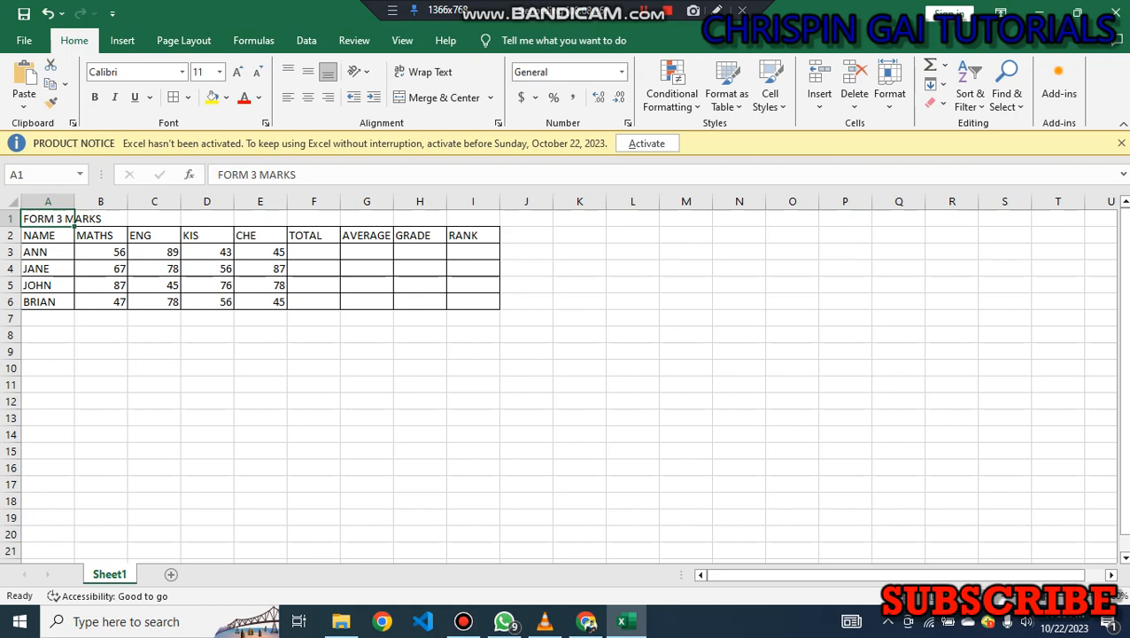
drag(66, 218, 474, 219)
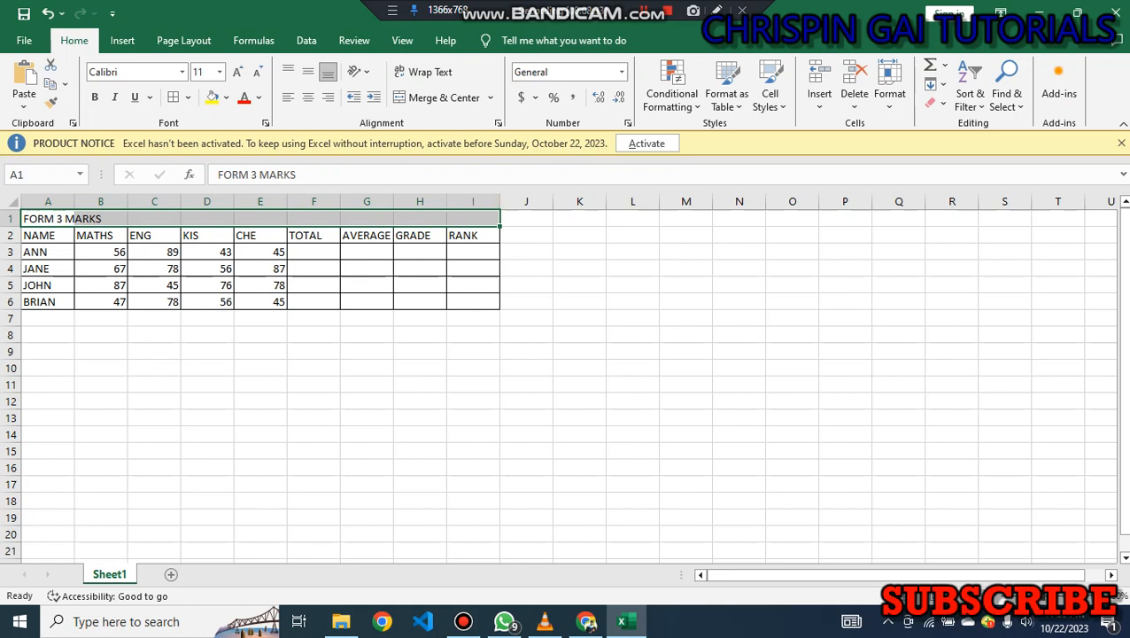
right_click(421, 219)
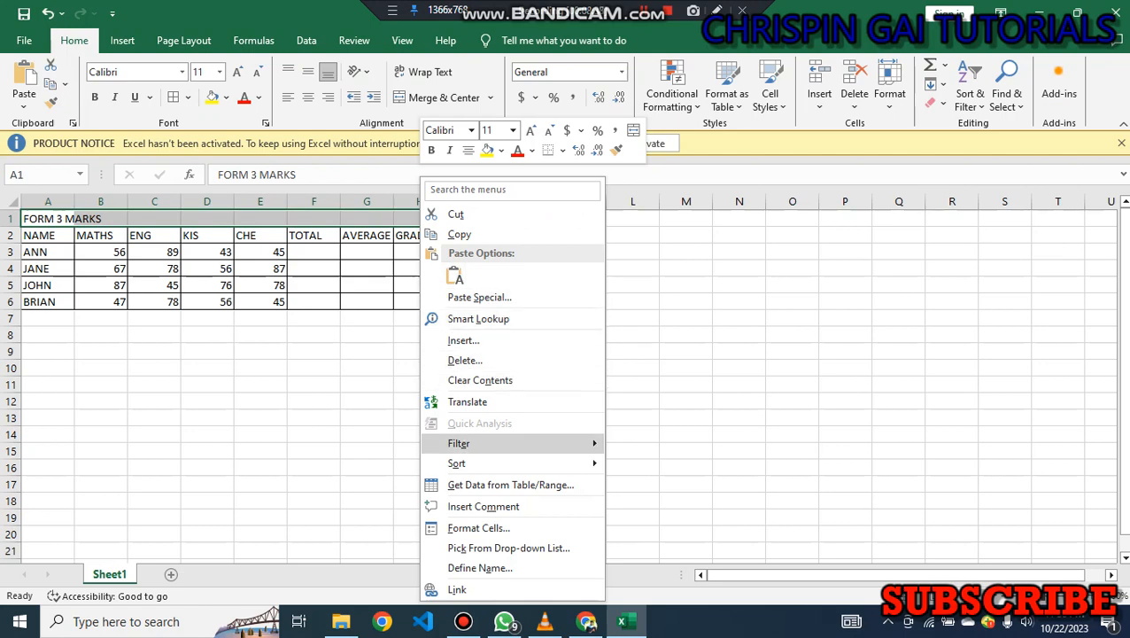
click(478, 527)
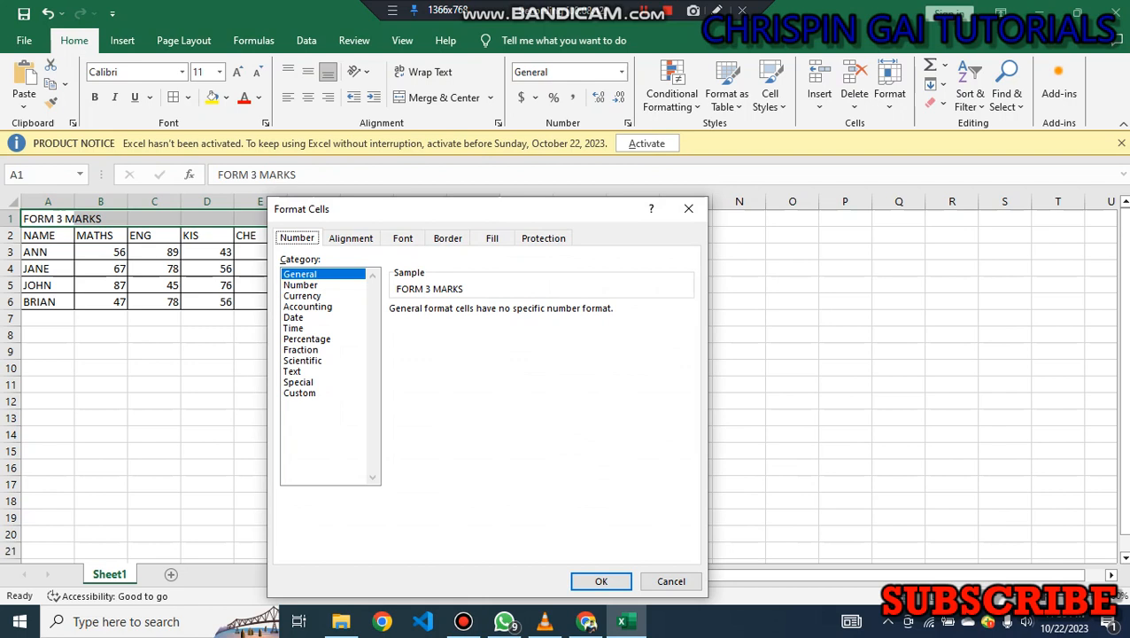
click(350, 238)
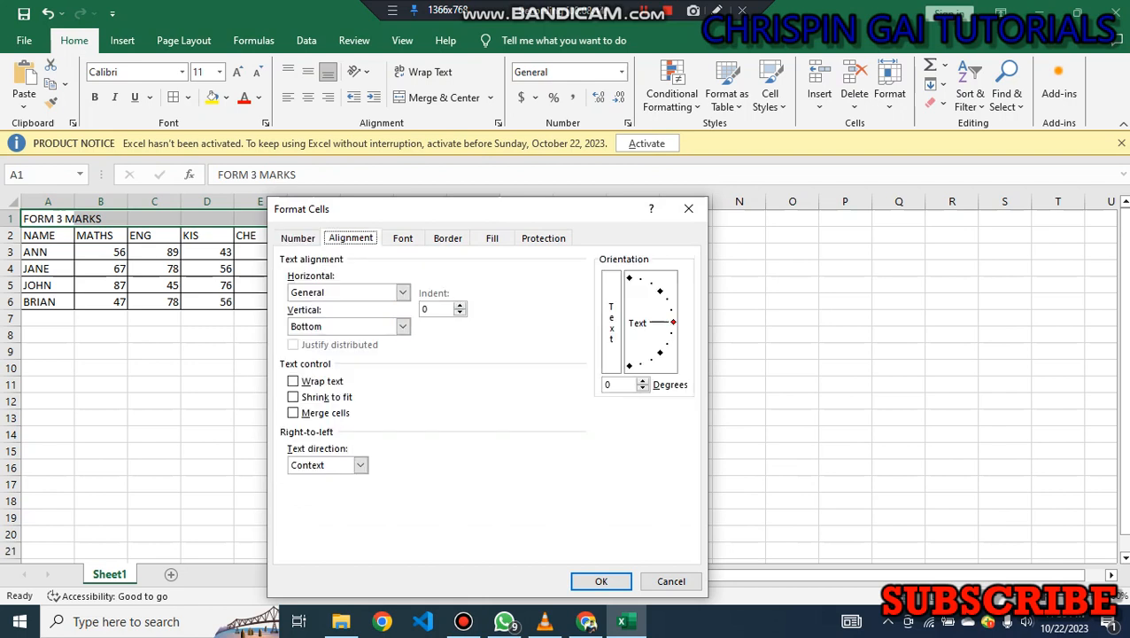
click(293, 381)
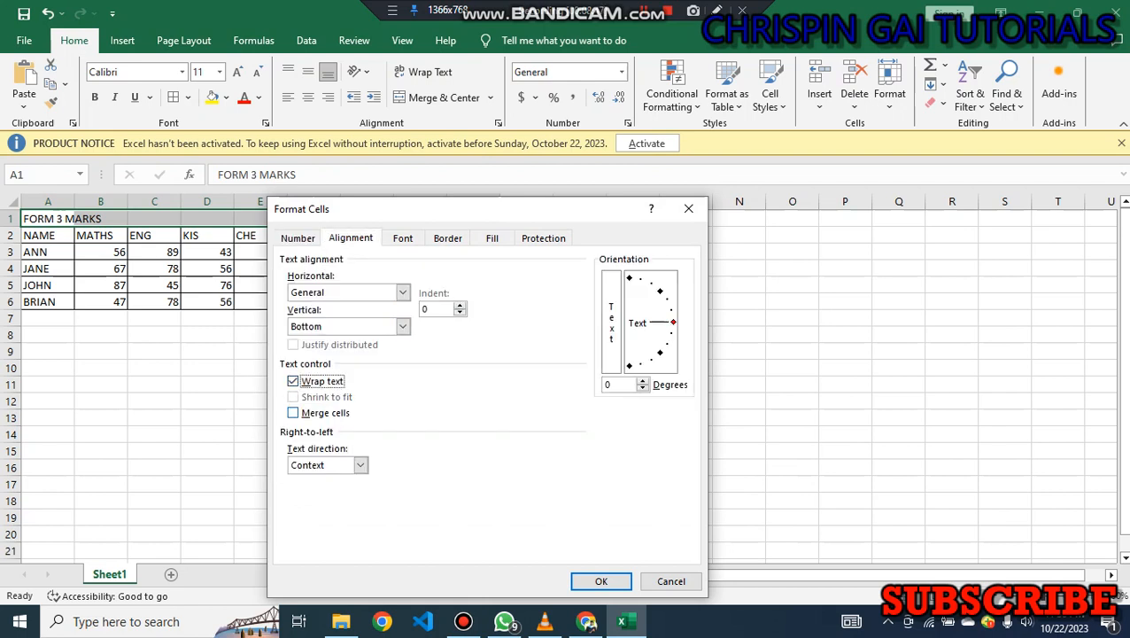
click(293, 413)
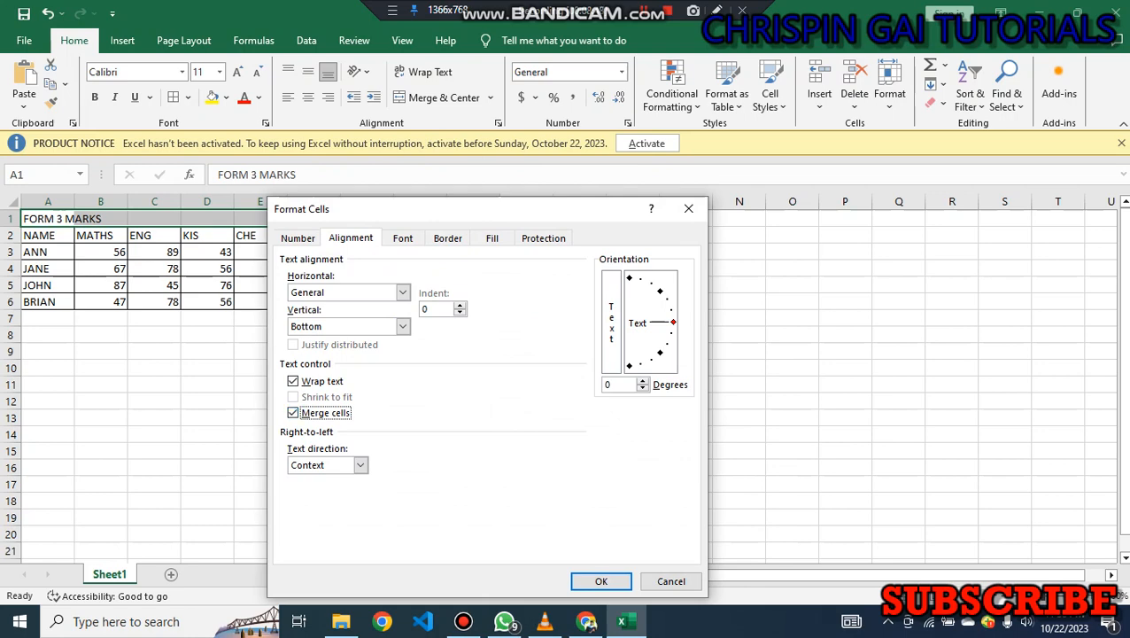
click(600, 581)
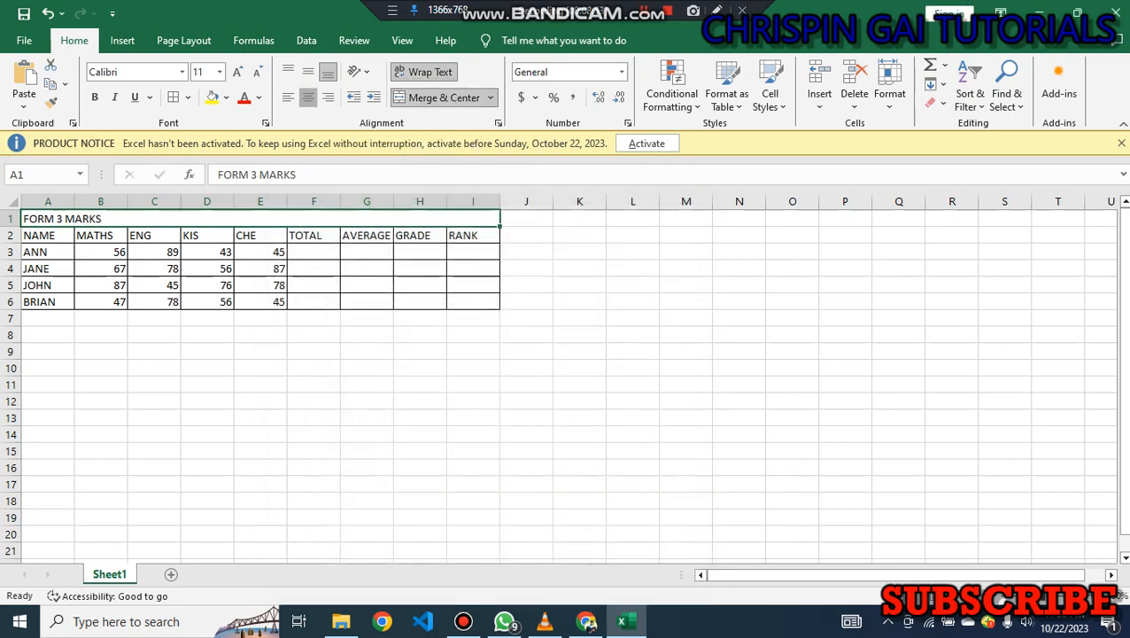
Format the merged title centred and bold in Arial Black at size 18.
click(308, 97)
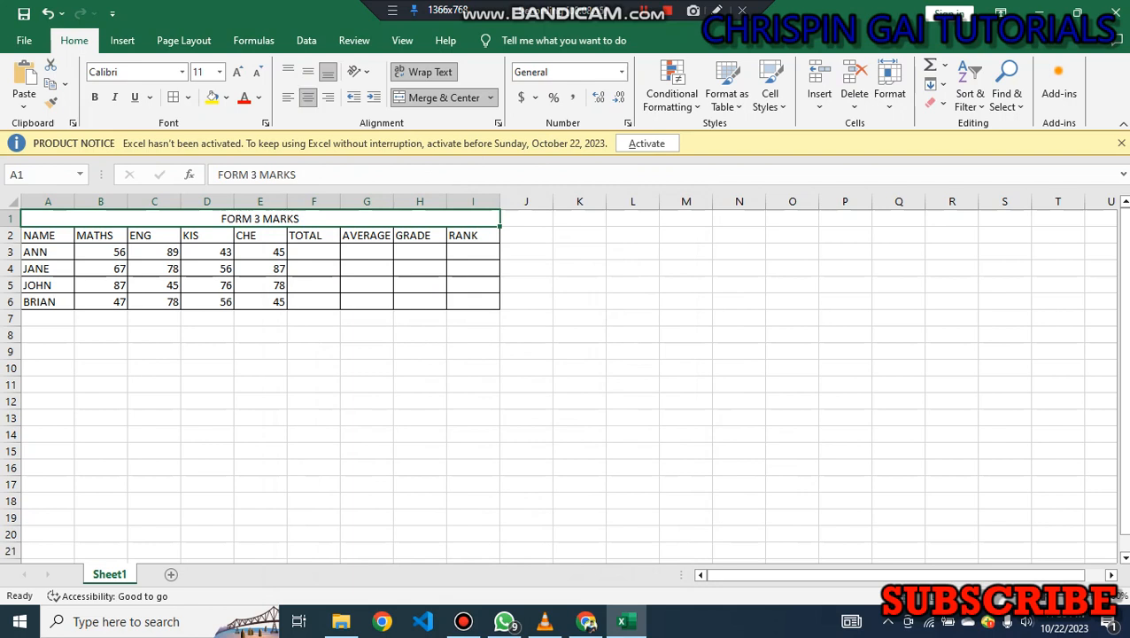
click(95, 98)
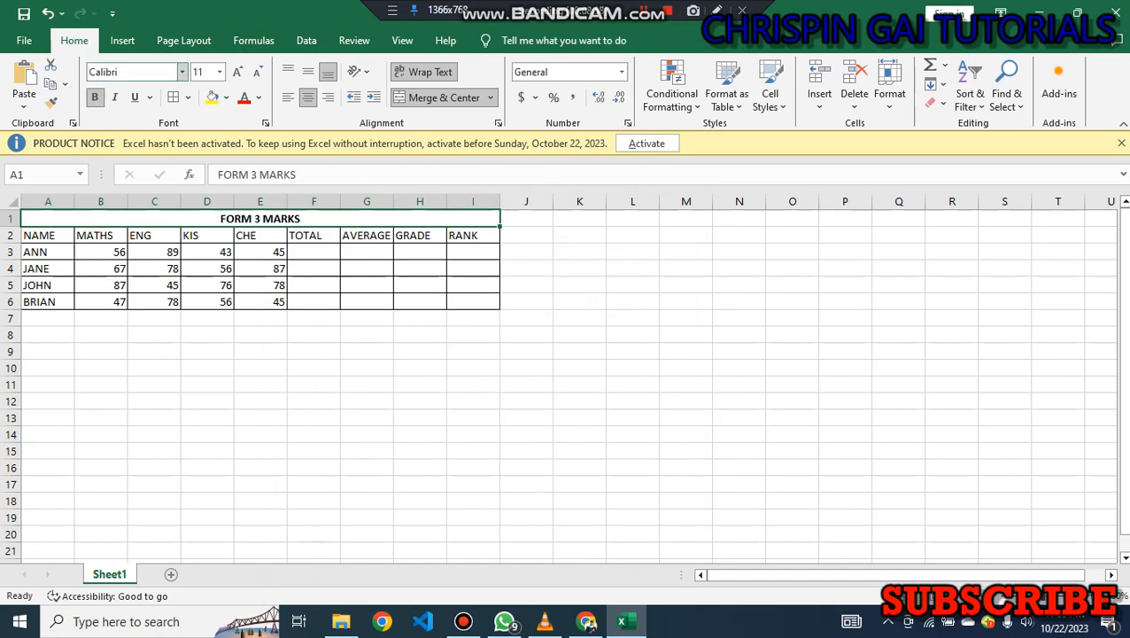
click(182, 72)
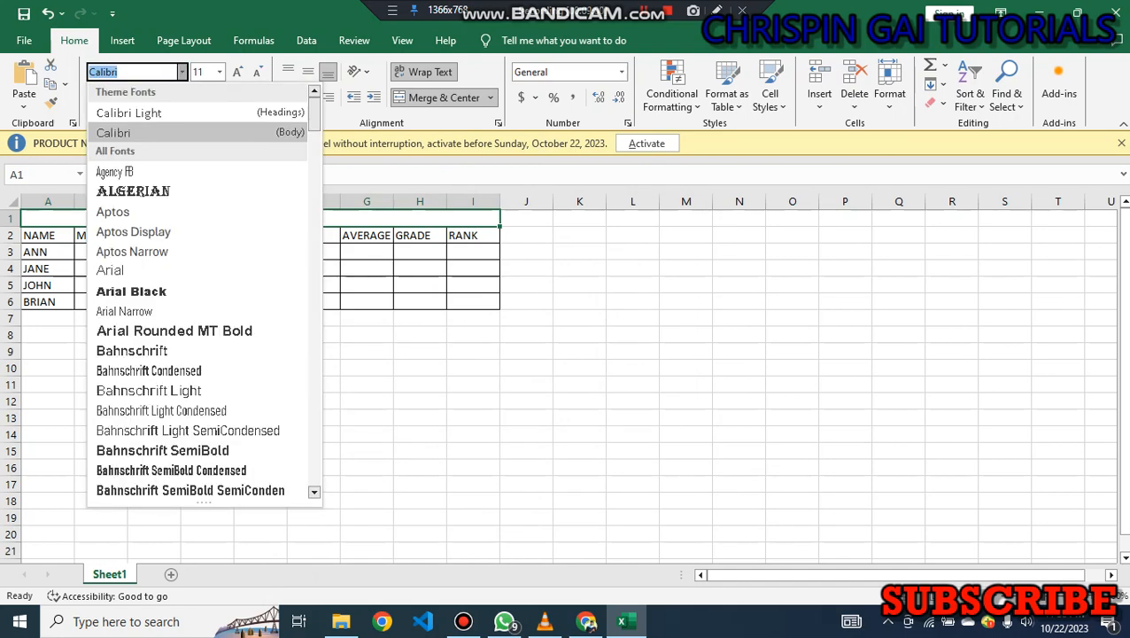
click(131, 290)
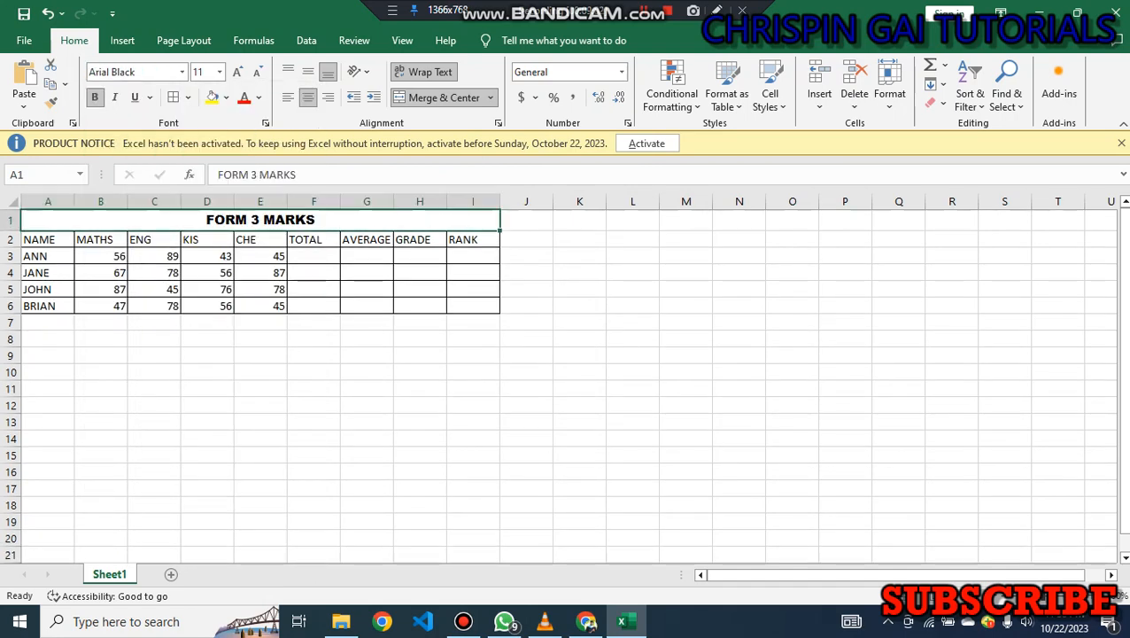
click(219, 72)
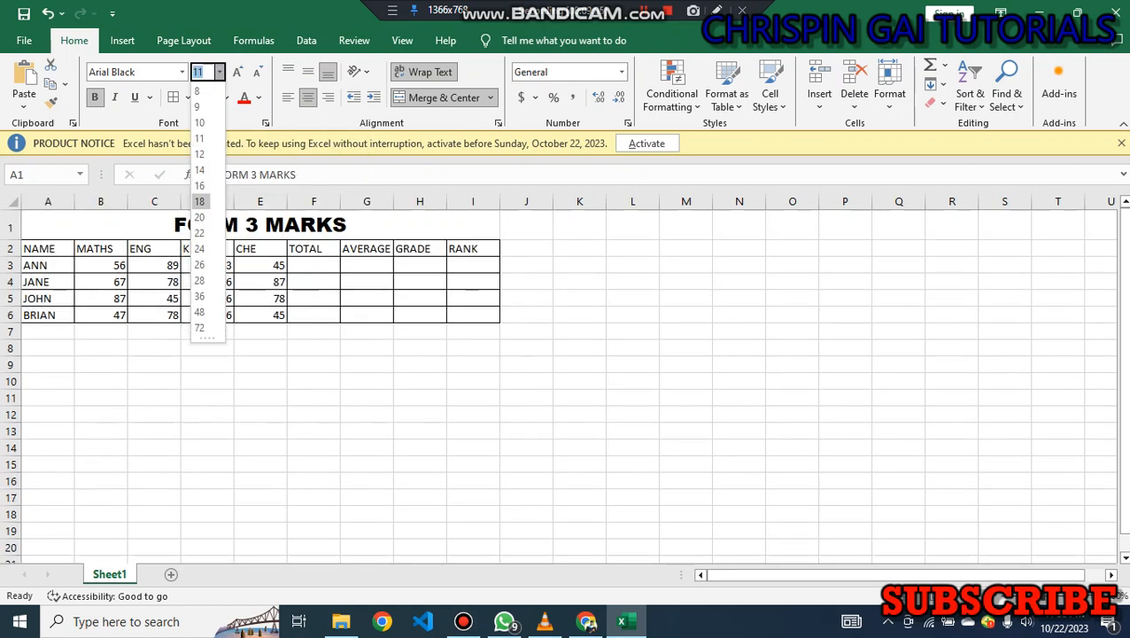
click(199, 201)
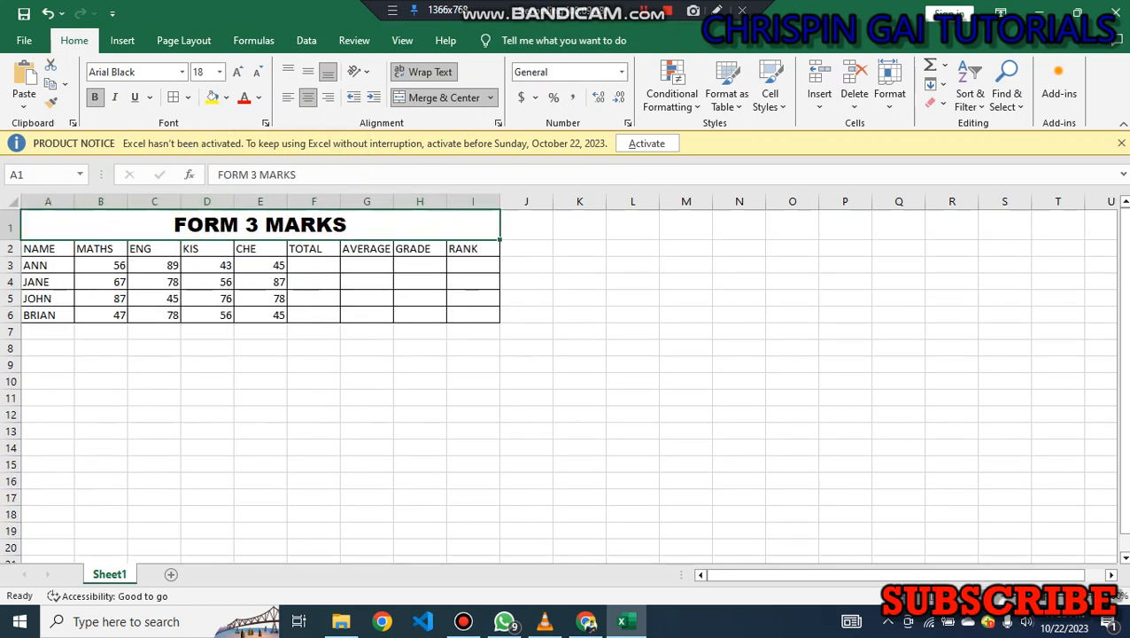
Make the header row A2 to I2 bold in Times New Roman.
click(48, 249)
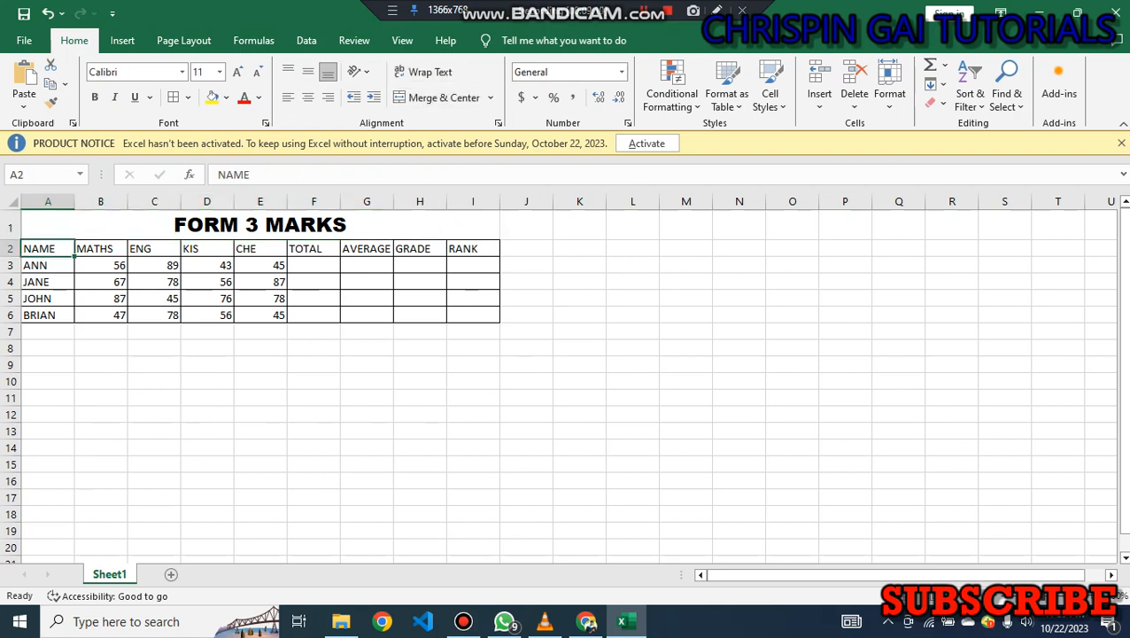
drag(48, 249, 479, 250)
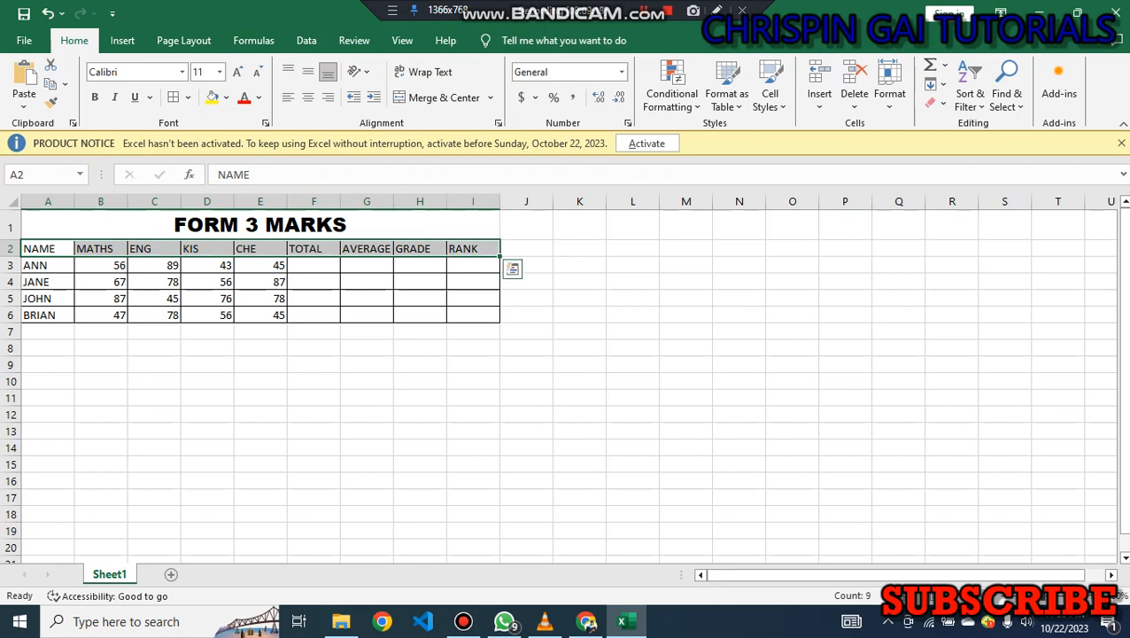
key(ctrl+b)
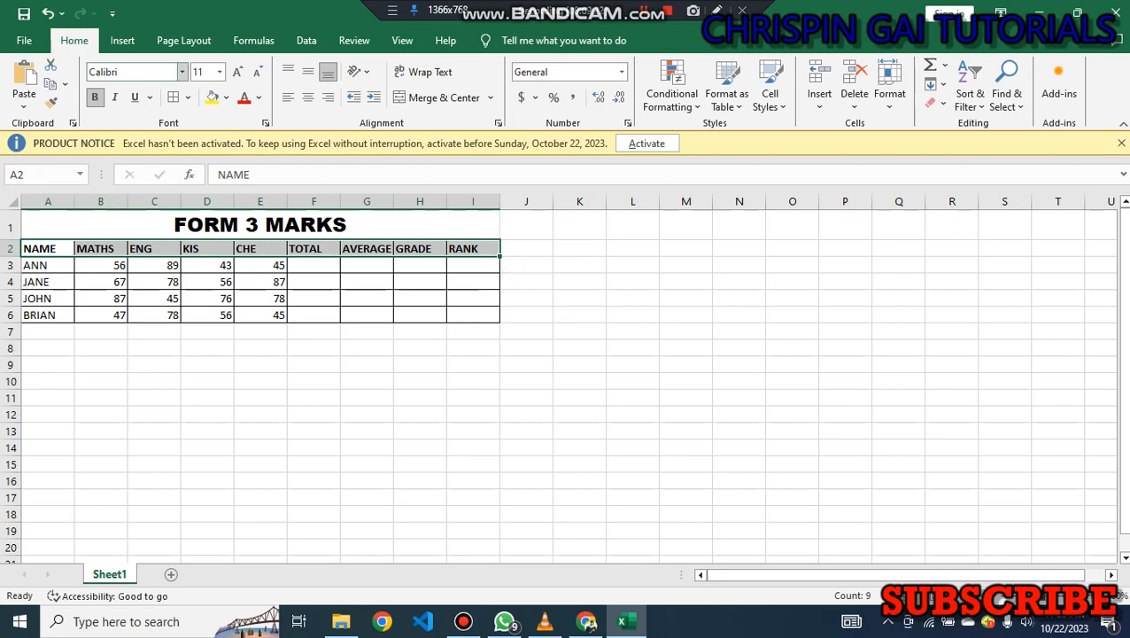
click(182, 72)
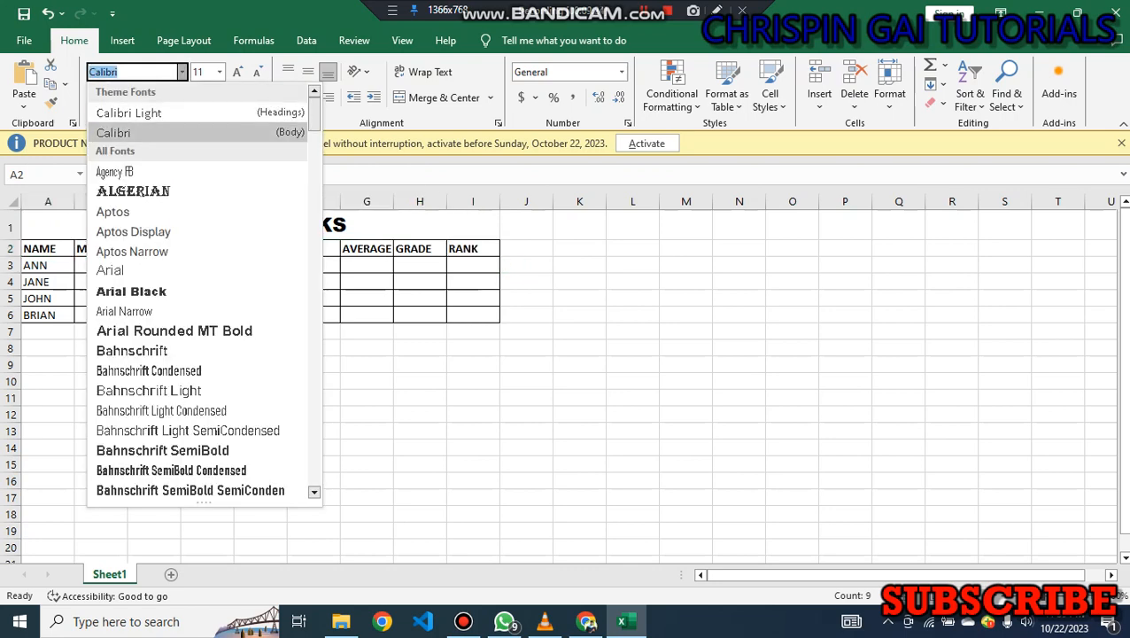
text(Times New Roman)
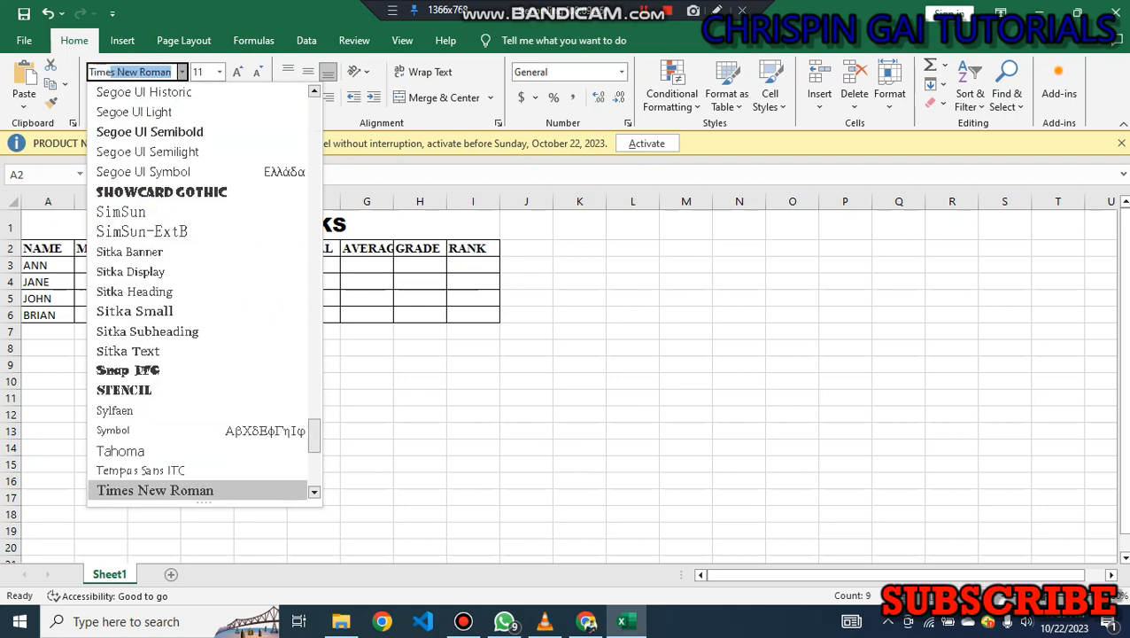
key(Return)
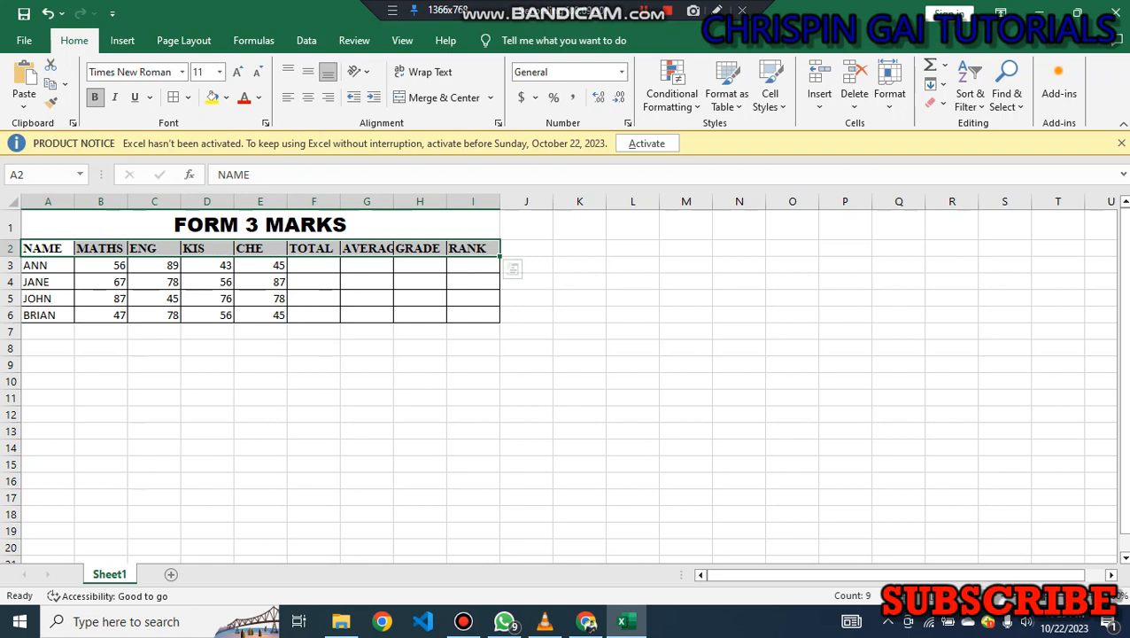
click(367, 265)
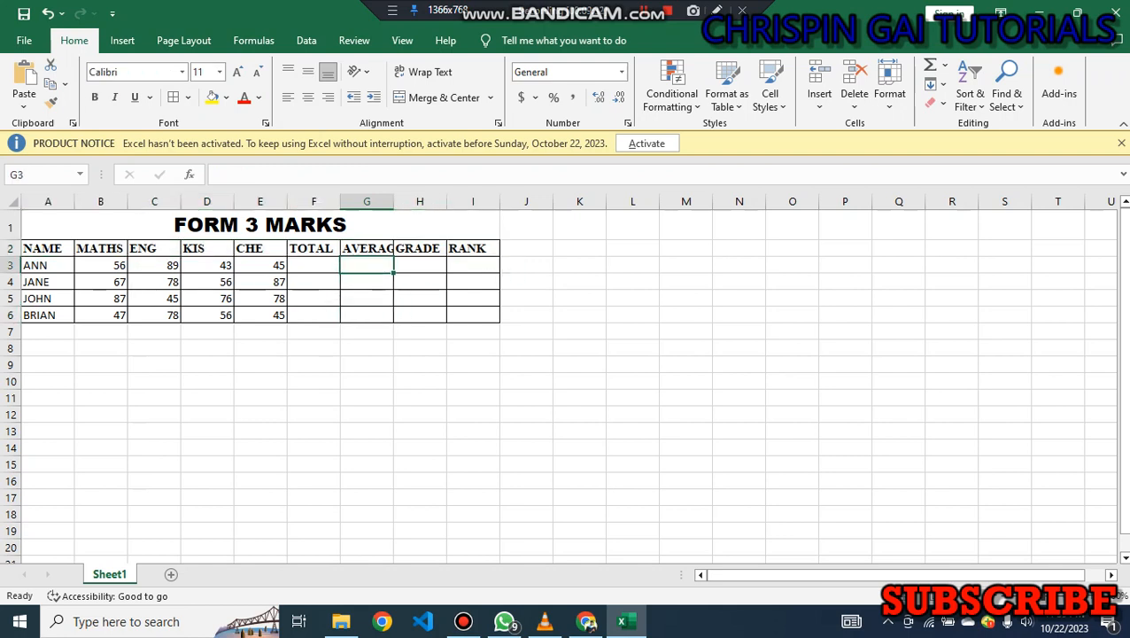
click(314, 265)
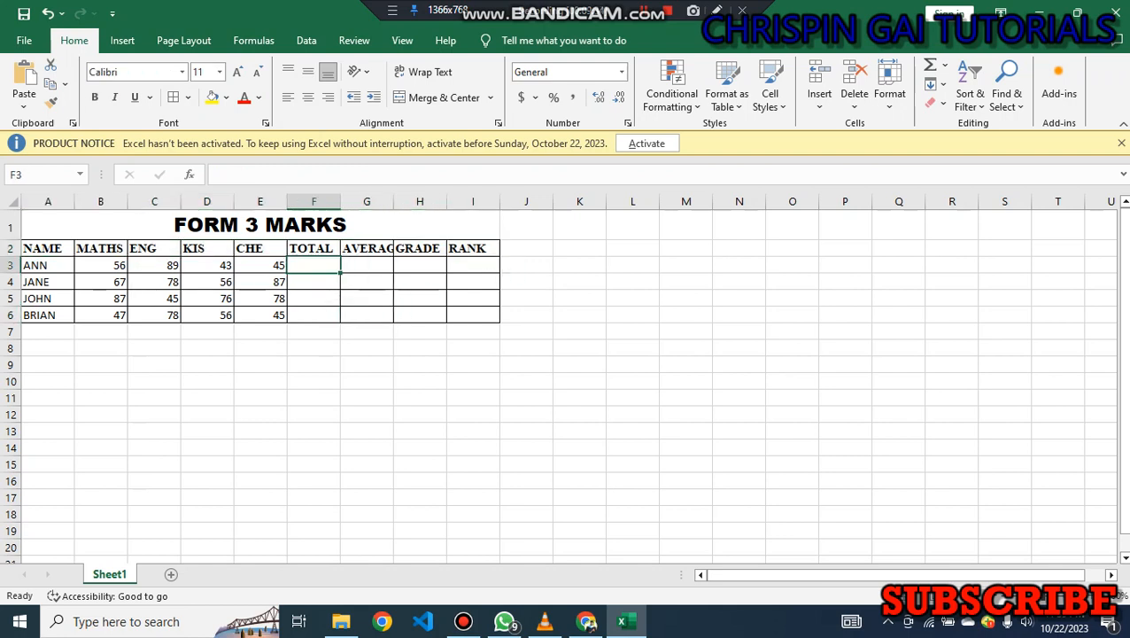